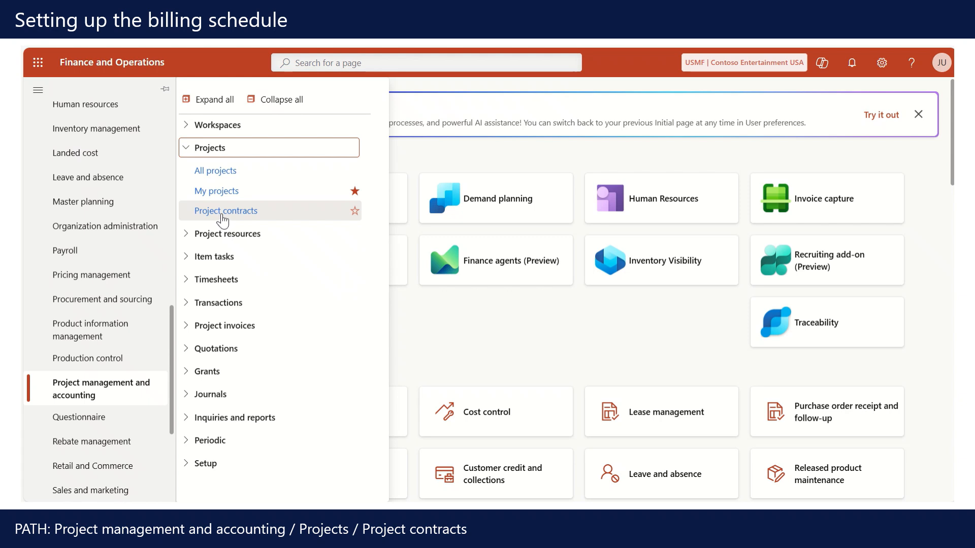
- In the Big Machine project contract, add a billing rule of line type Milestone with the description "Big Machine"
left_click(221, 216)
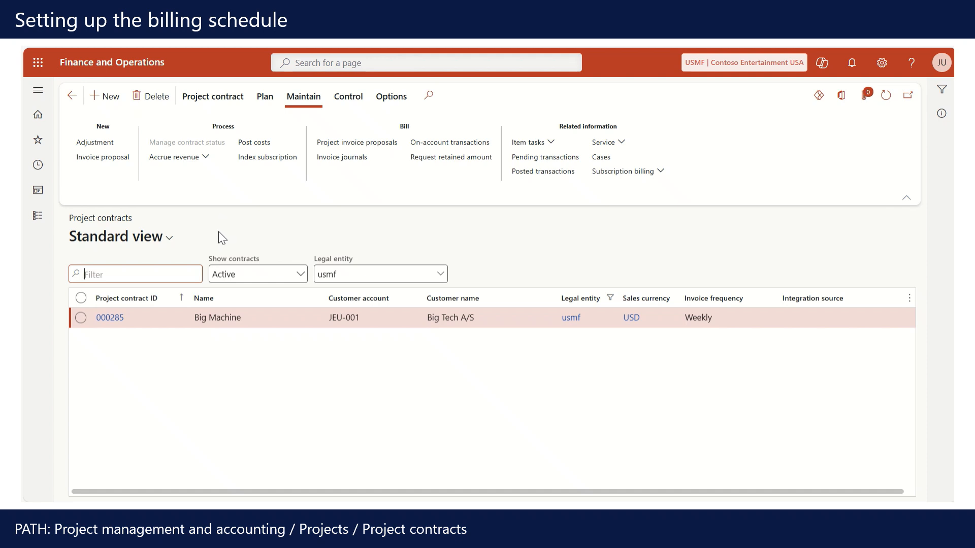
left_click(109, 318)
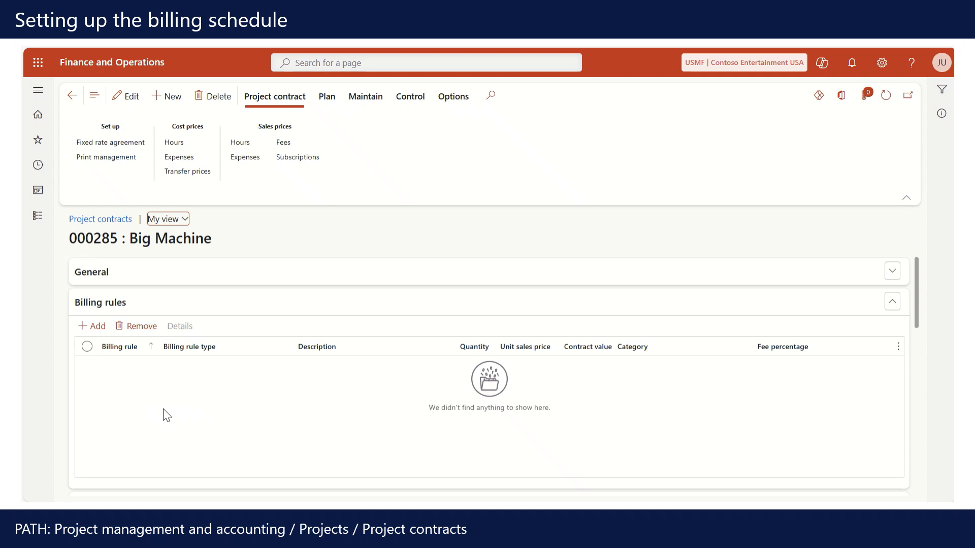
left_click(93, 327)
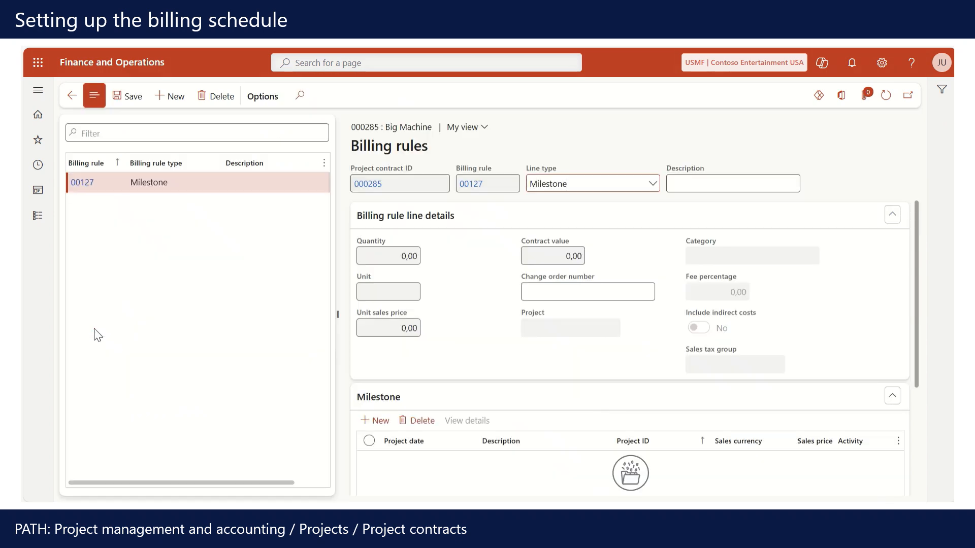
left_click(652, 186)
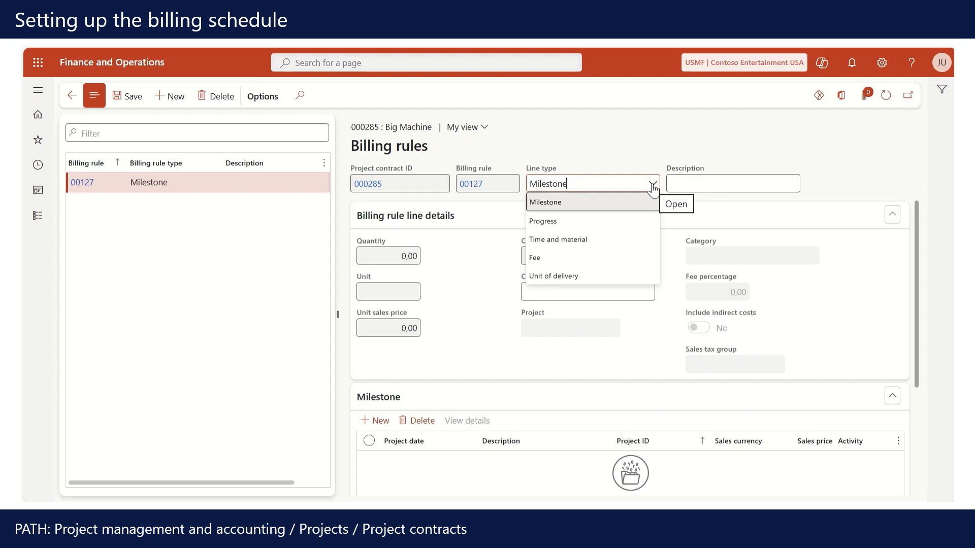
left_click(712, 184)
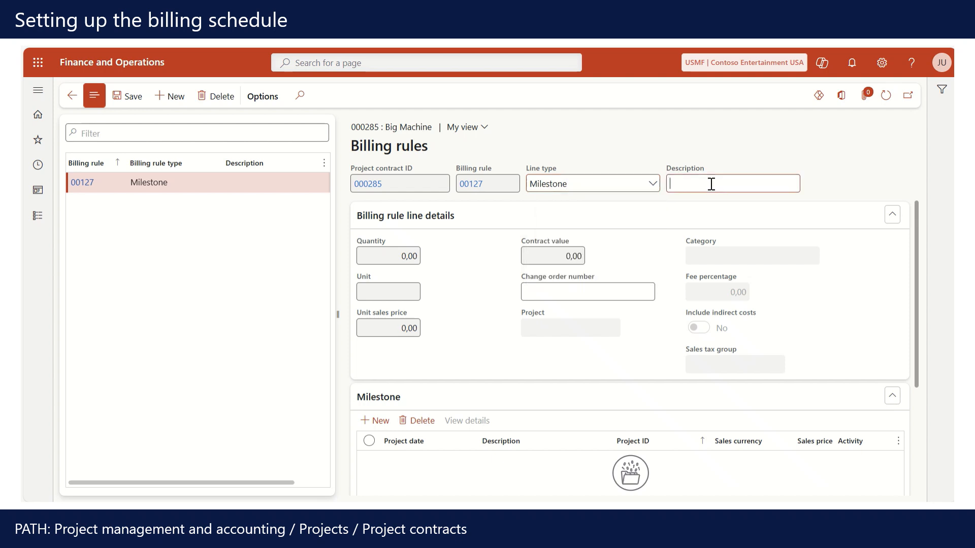
type("Big Machine")
- Add a milestone line to the billing rule dated 01-10-2025 with the description "Milestone 1"
scroll(479, 333, "down", 2)
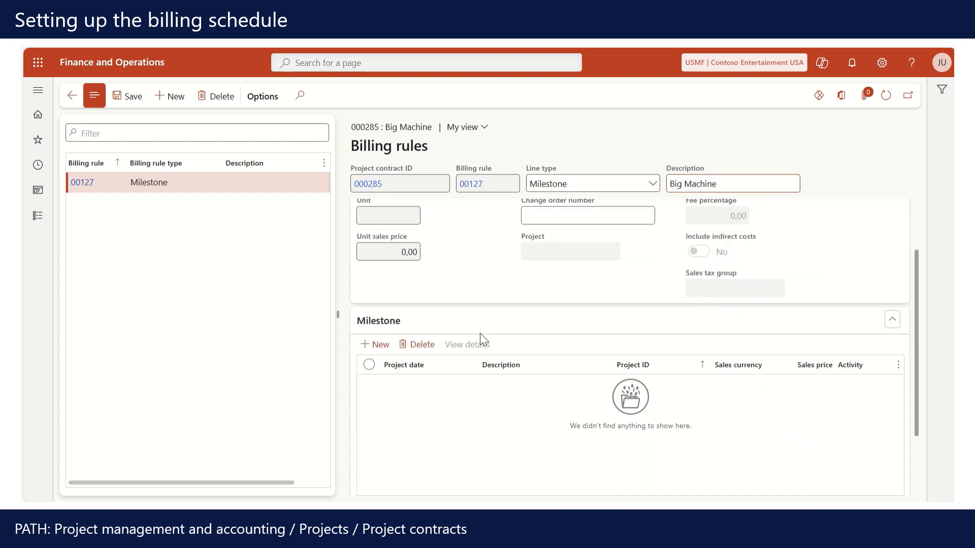
left_click(380, 346)
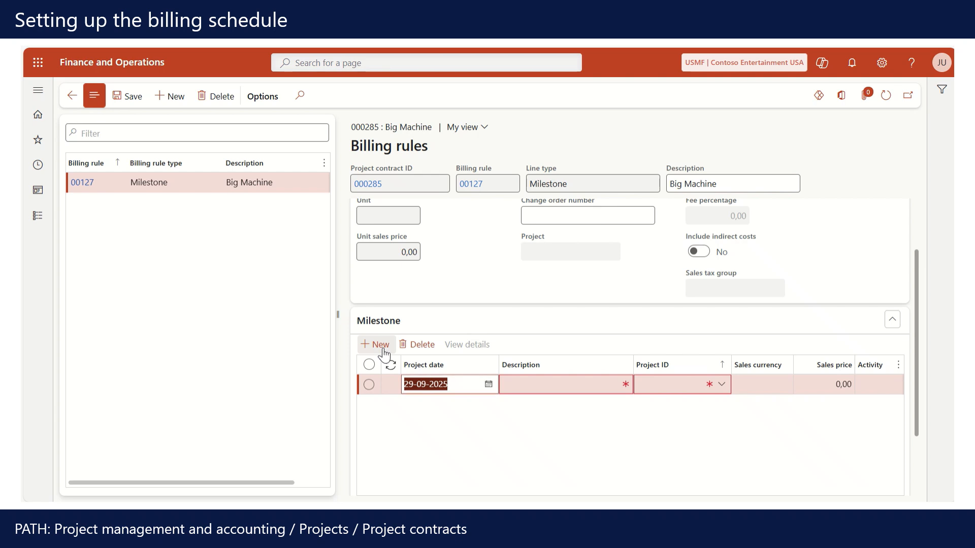
type("01")
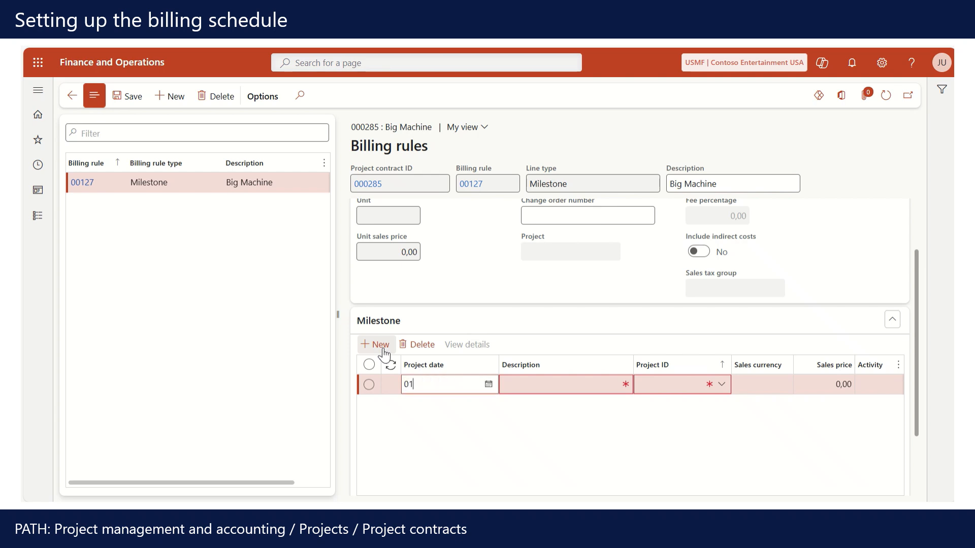
type("-10")
key("Tab")
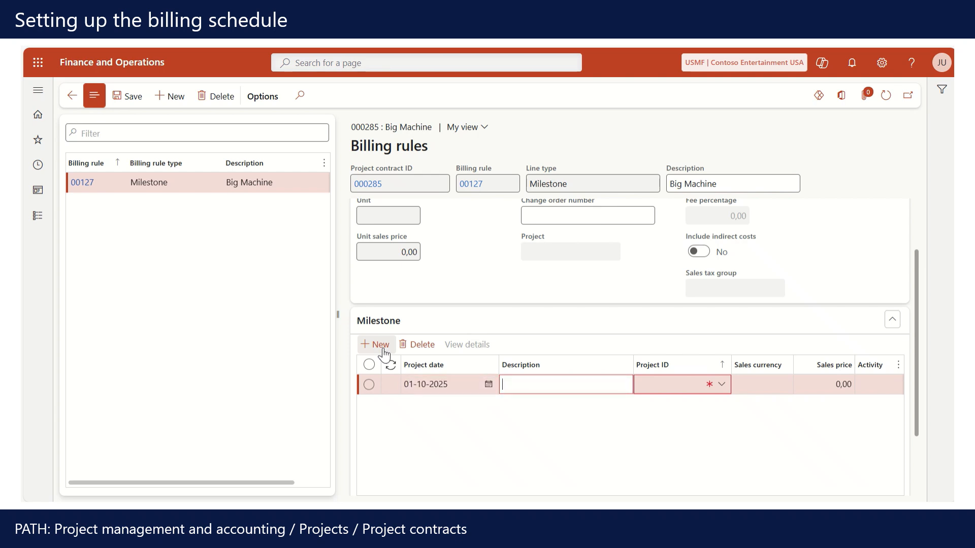
type("Milestone 1")
key("Tab")
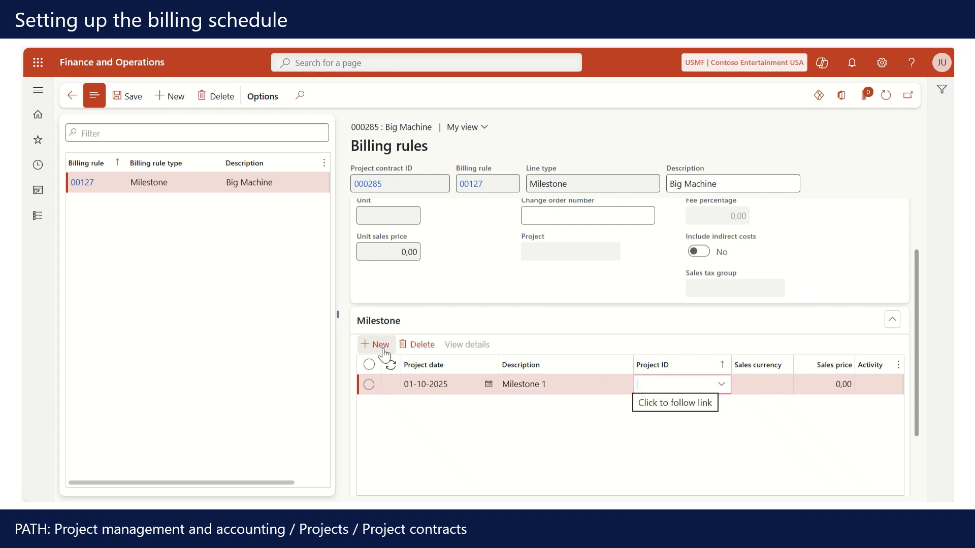
- Assign Milestone 1 to the Phase 1 project 000336-01 and set its sales price to 20000
left_click(720, 386)
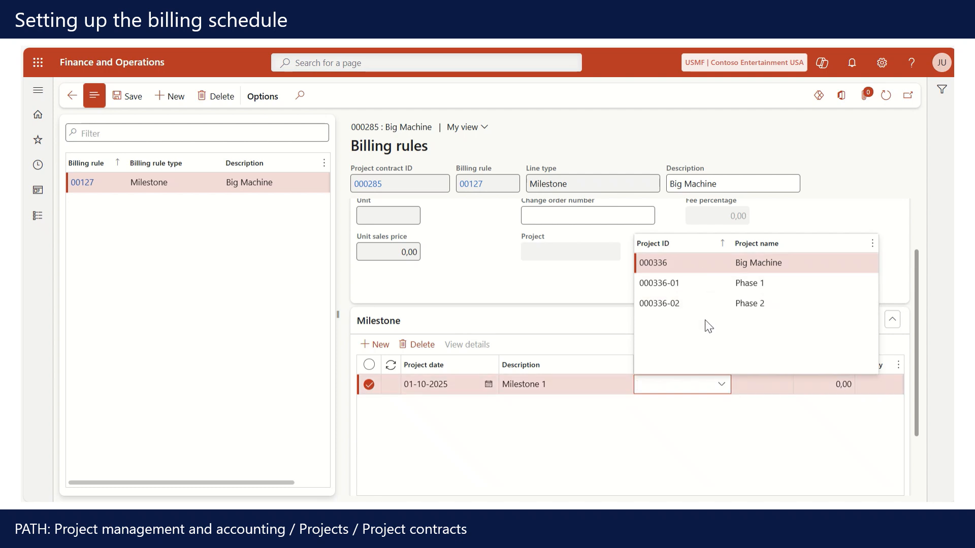
left_click(693, 284)
key("Tab")
key("Tab")
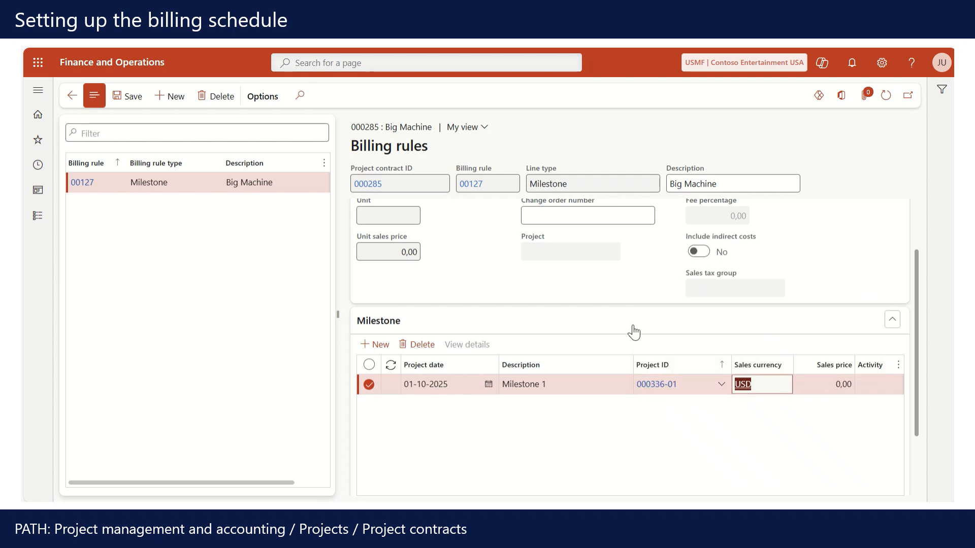
type("20000")
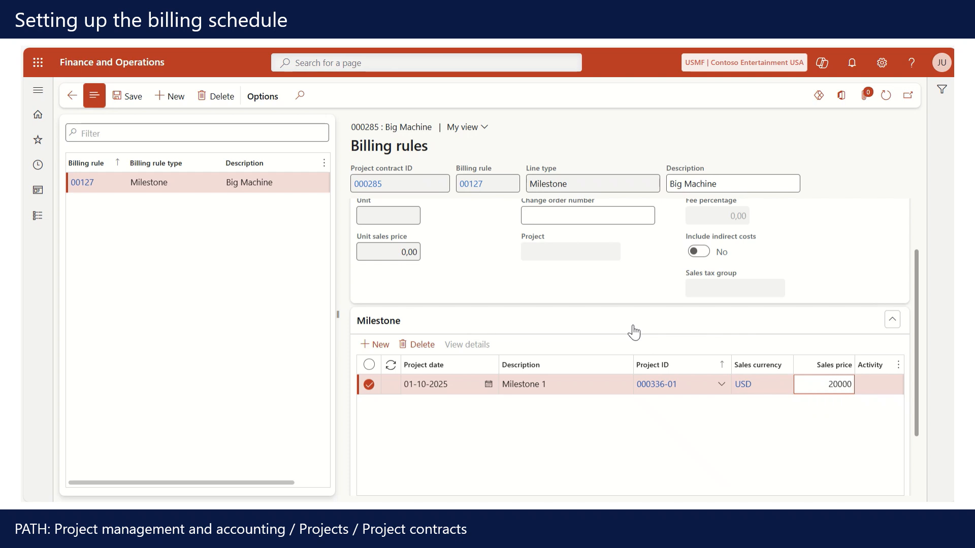
- Add a second milestone line dated 01-11-2025 with the description "Milestone 2"
key("alt+n")
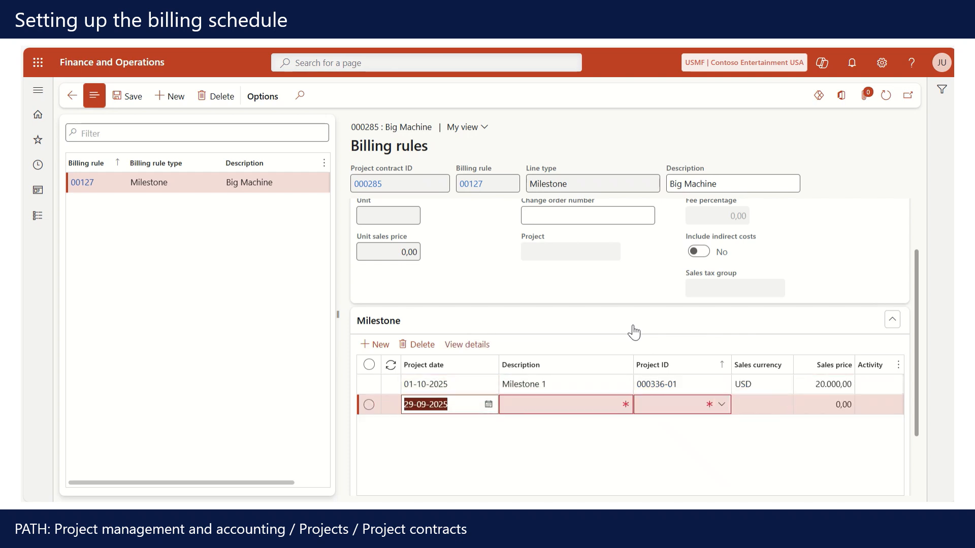
type("0111")
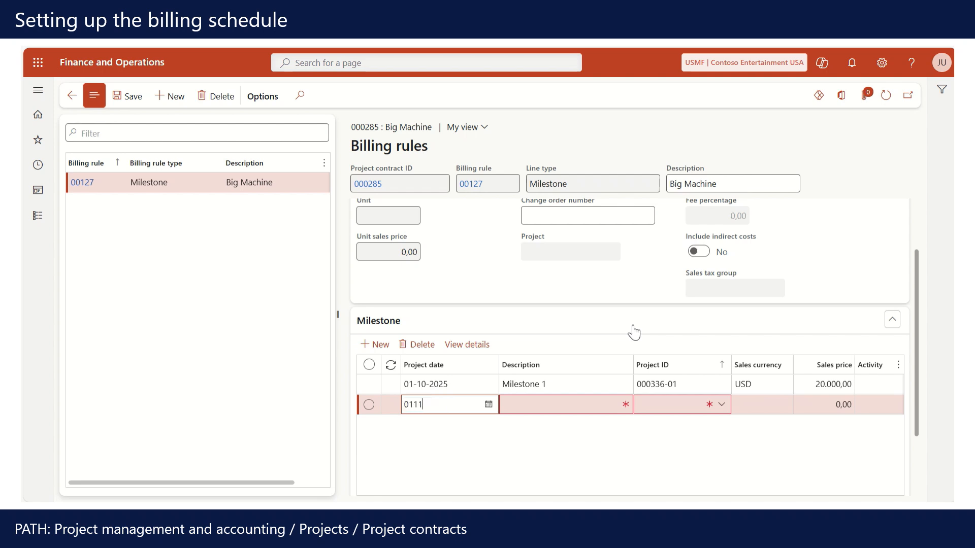
key("Tab")
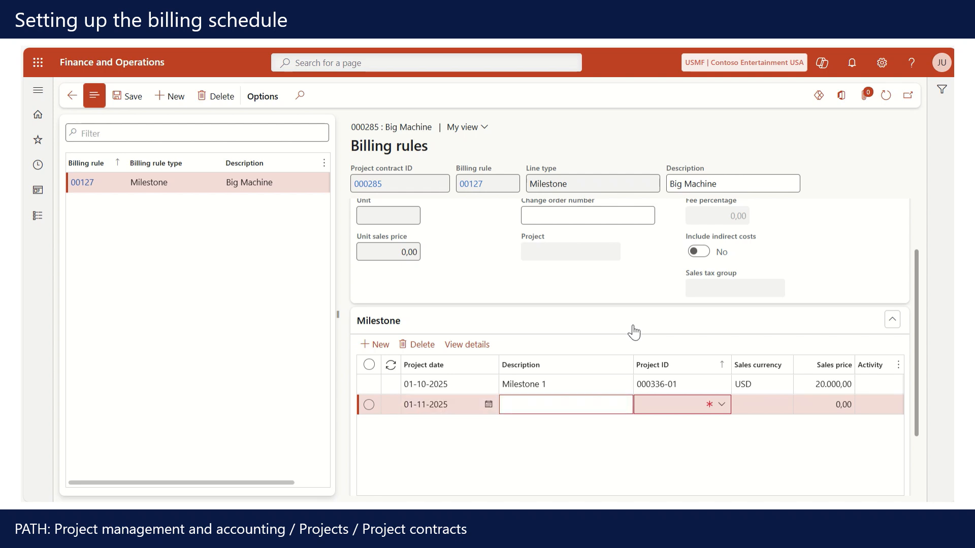
type("Milestone 2")
key("Tab")
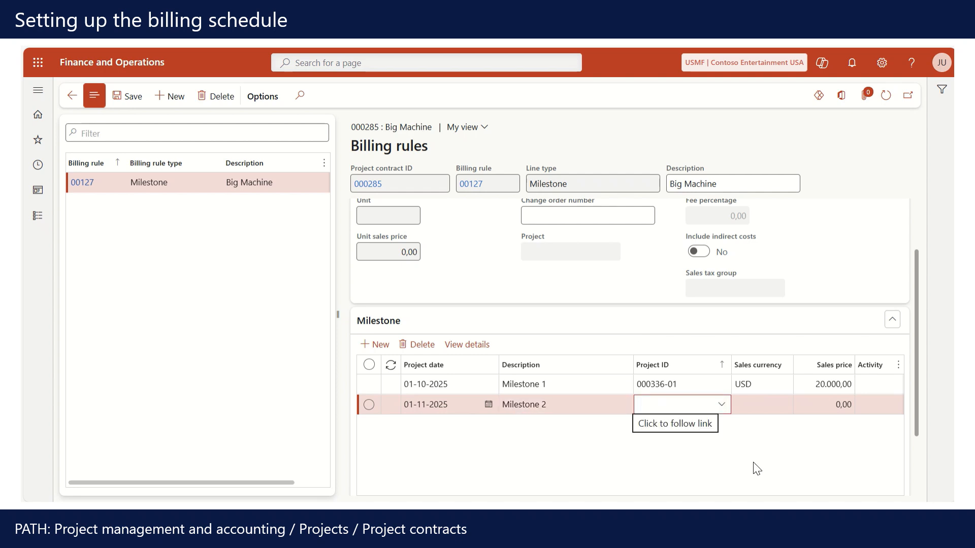
- Assign Milestone 2 to the Phase 2 project 000336-02, set its sales price to 40000 and commit the line
left_click(721, 406)
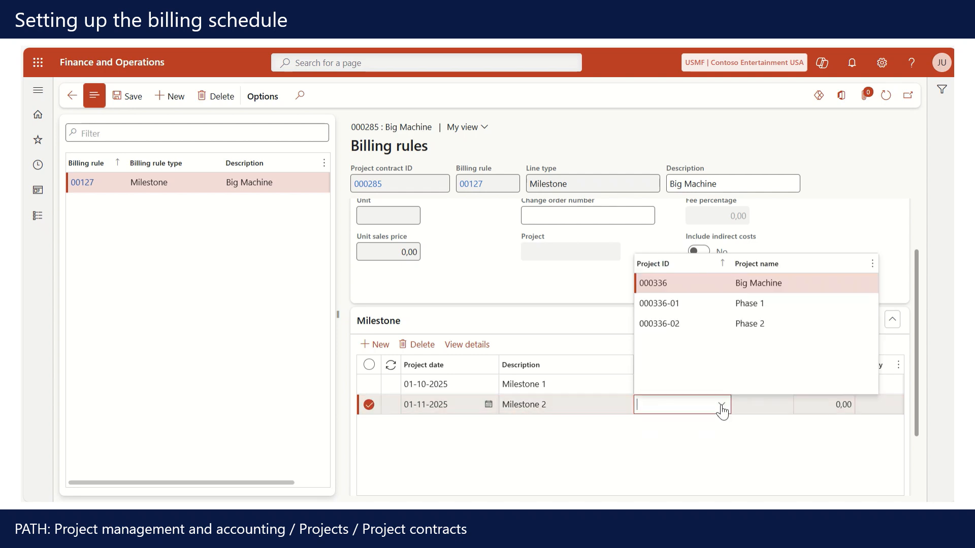
left_click(708, 324)
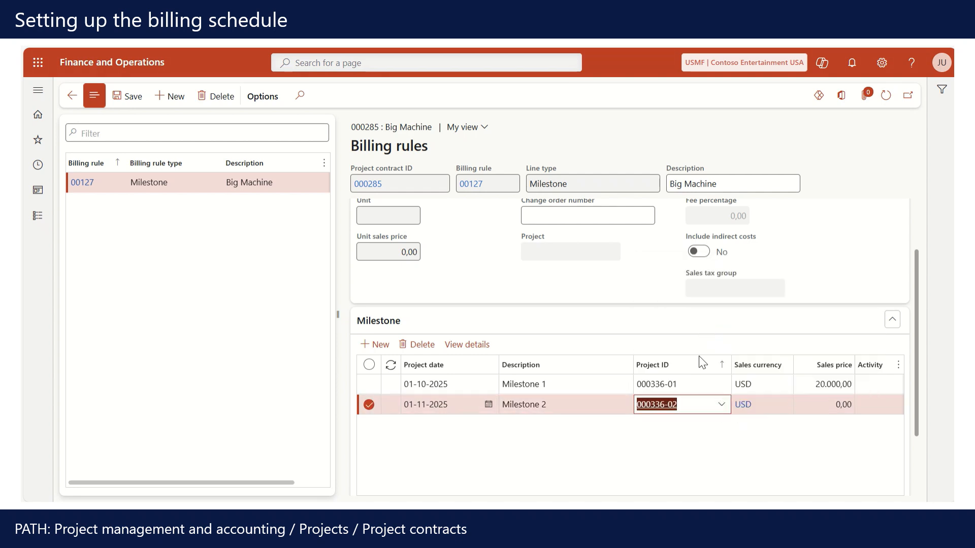
key("Tab")
key("Tab")
type("4")
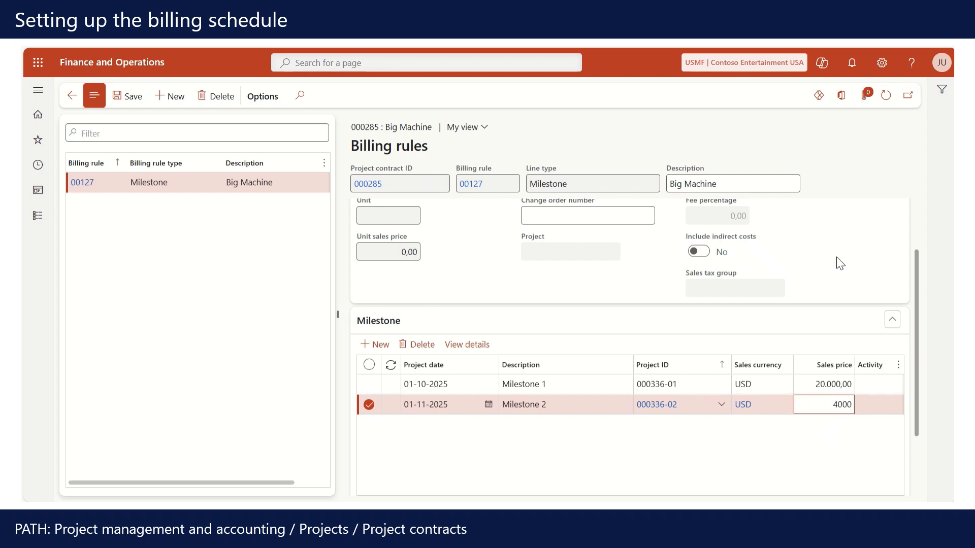
key("Up")
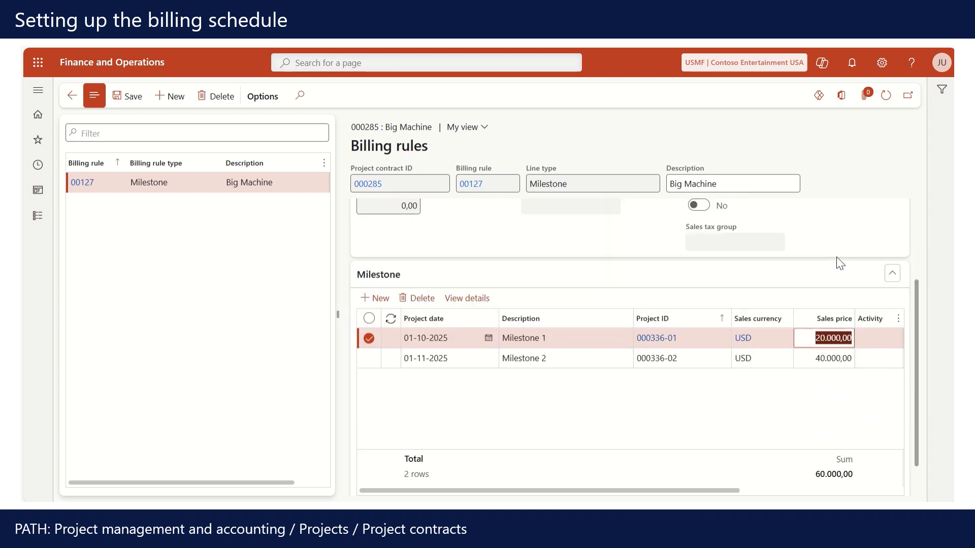
scroll(734, 384, "up", 2)
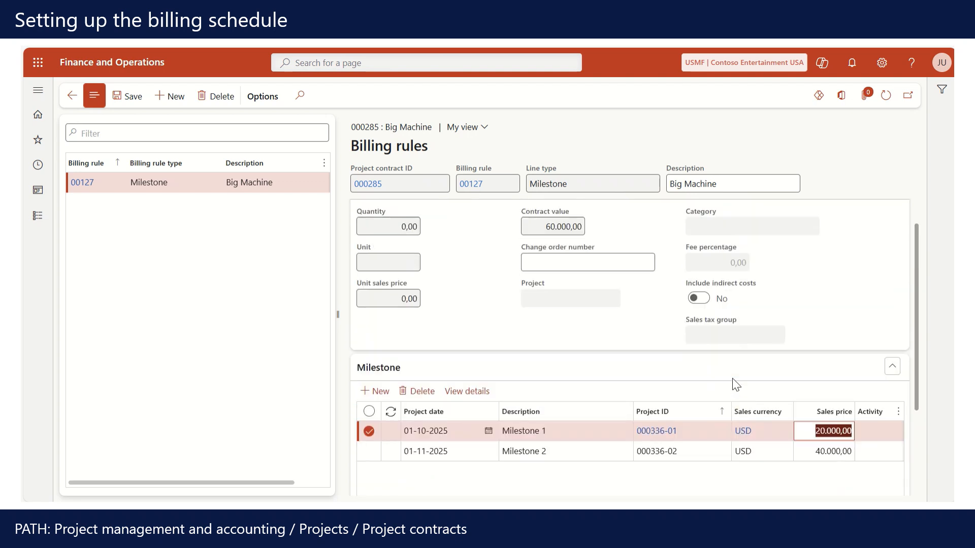
scroll(733, 378, "up", 1)
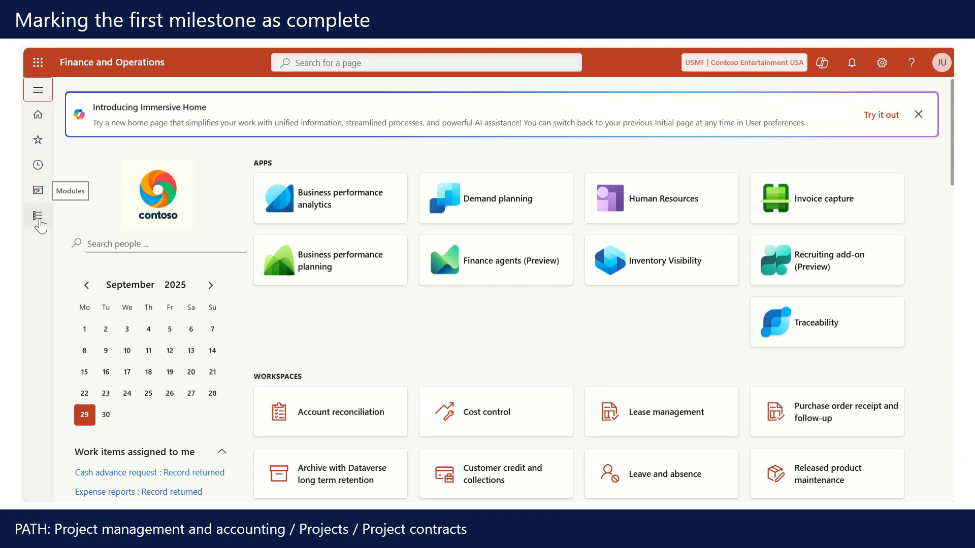
- From the project contracts list, open the contract status management for the Big Machine contract
left_click(41, 224)
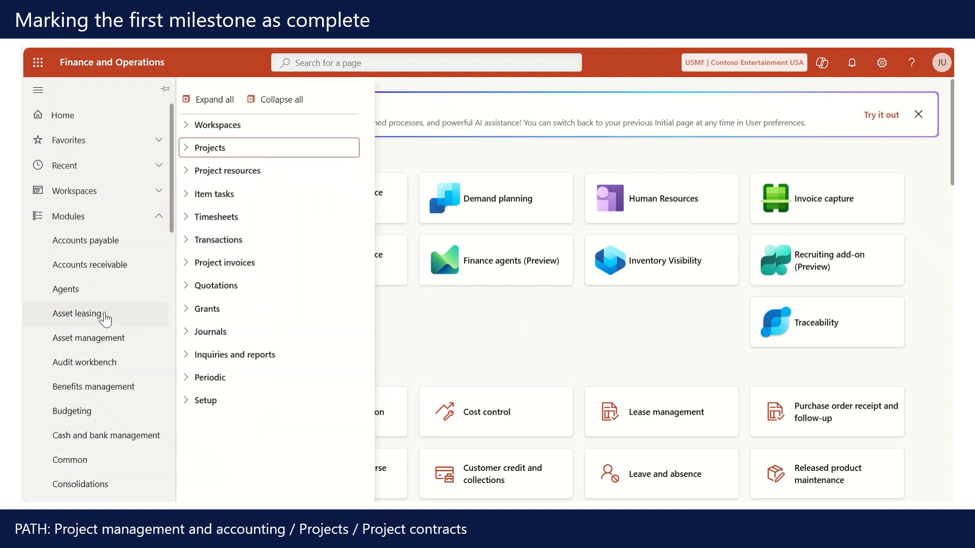
left_click(185, 147)
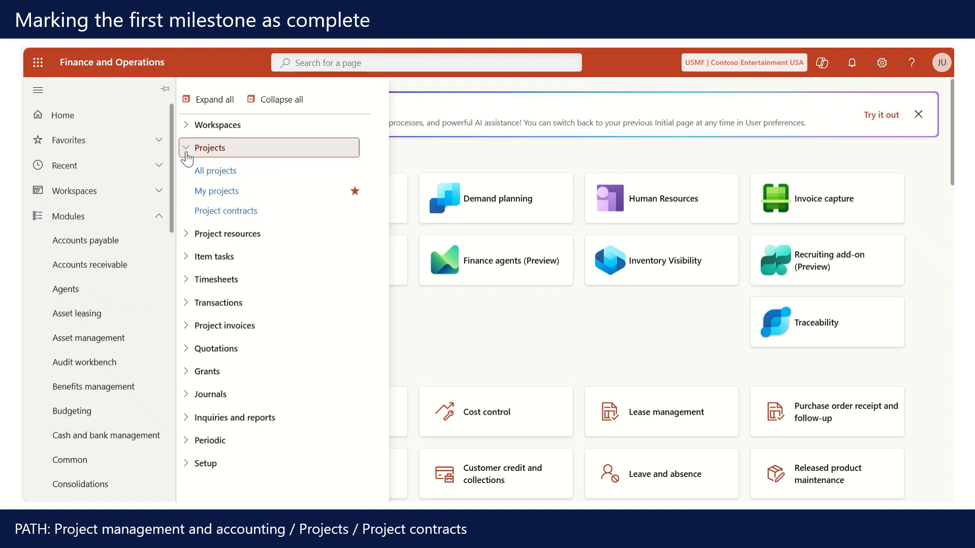
left_click(227, 211)
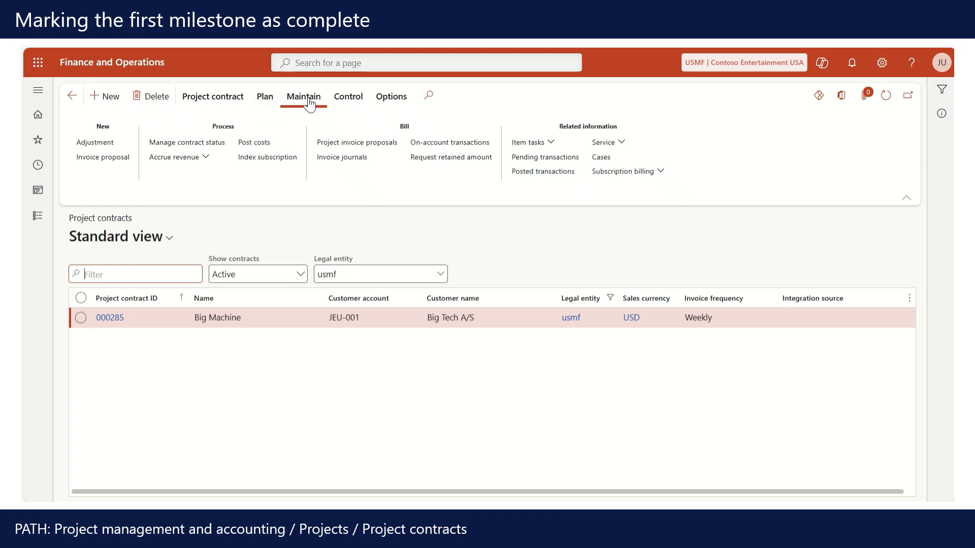
left_click(191, 143)
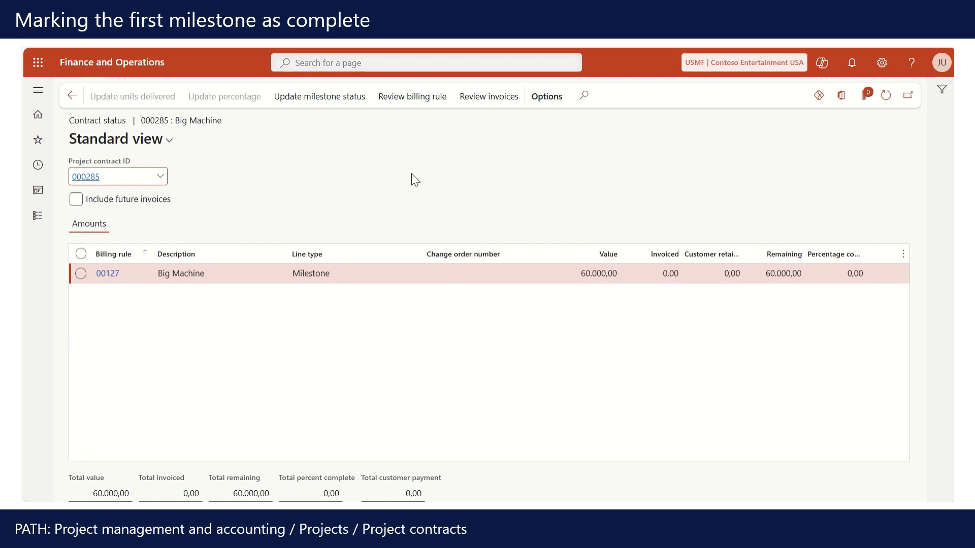
- Update the milestone status by marking Milestone 1 as complete, and leave the contract status page
left_click(328, 100)
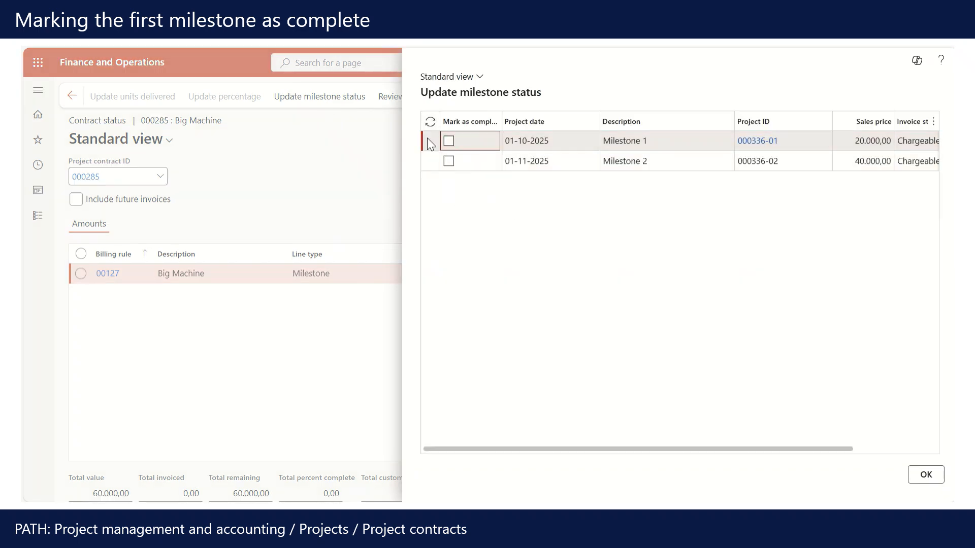
left_click(449, 141)
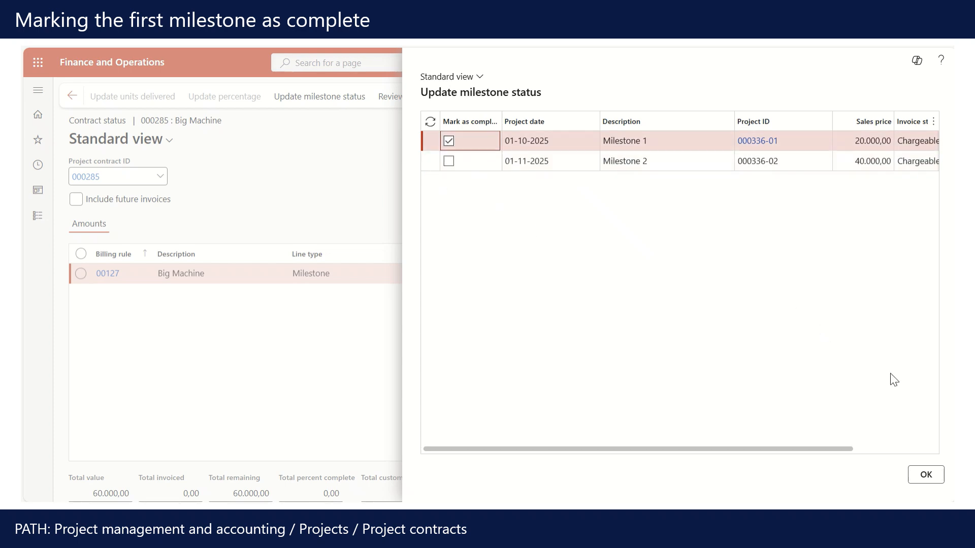
left_click(928, 476)
left_click(73, 97)
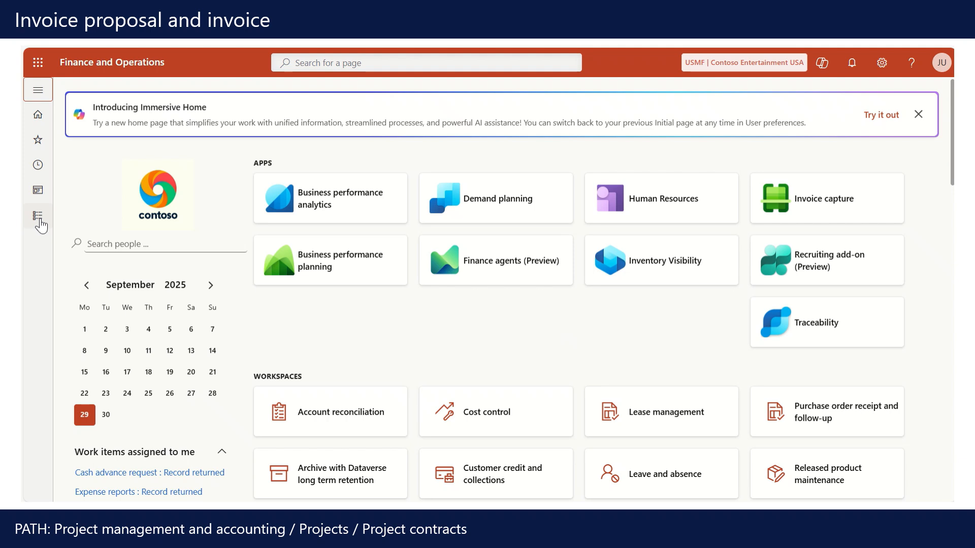
- From the project contracts list, start a new invoice proposal for the Big Machine contract
left_click(40, 223)
left_click(240, 153)
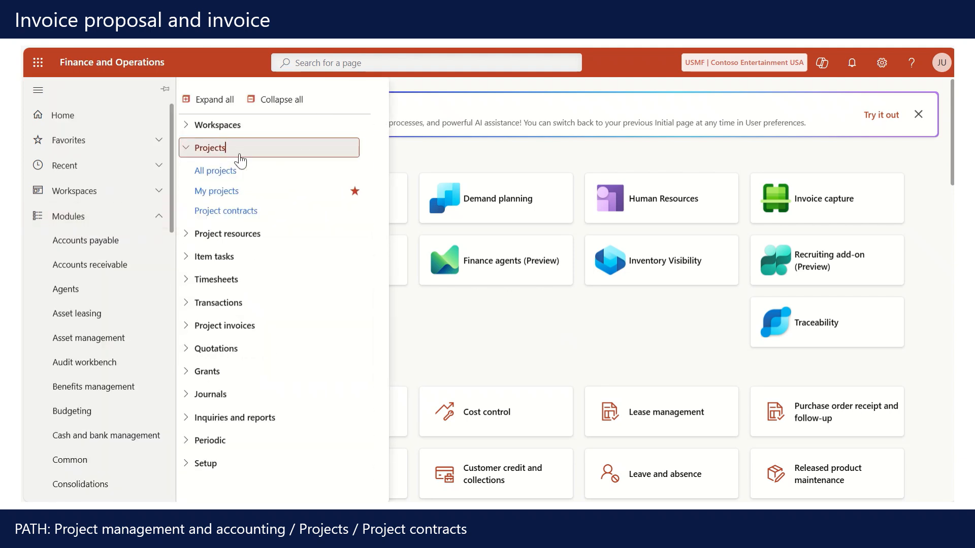
left_click(226, 212)
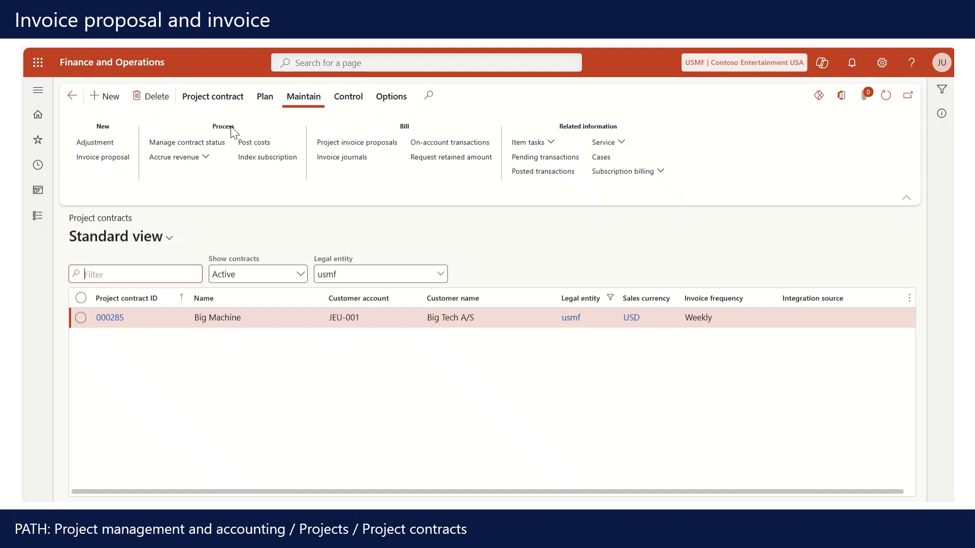
left_click(105, 158)
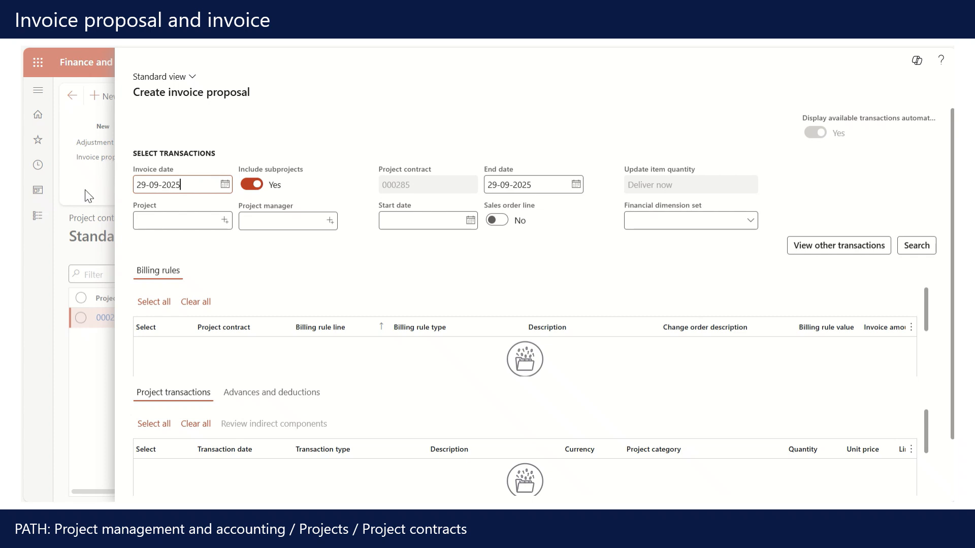
- Set the invoice date of the invoice proposal to 31-10-2025
left_click(224, 186)
left_click(282, 214)
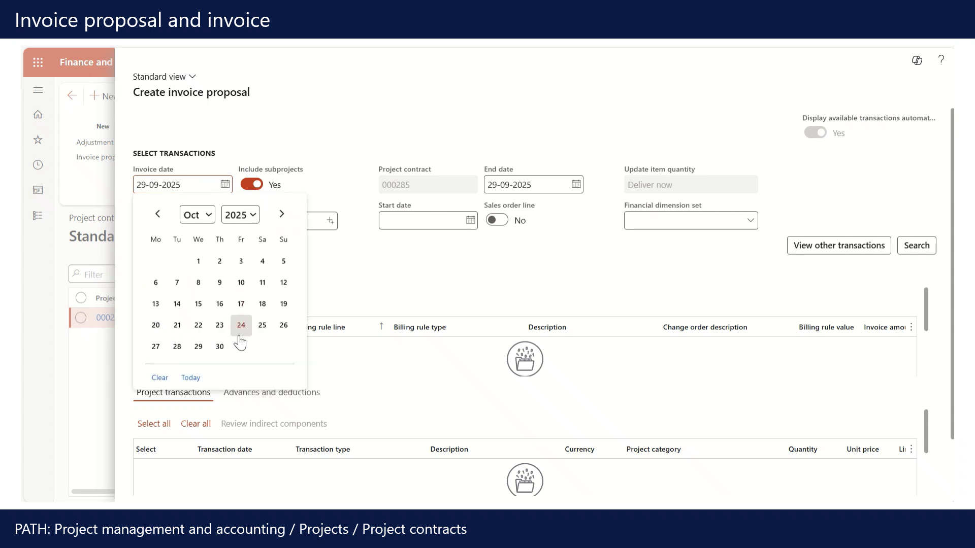
left_click(240, 346)
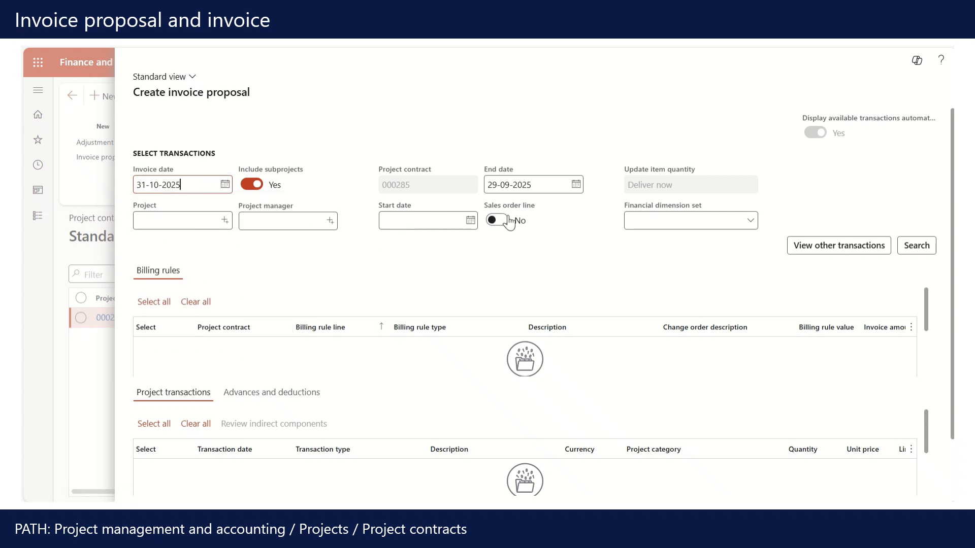
- Set the end date of the invoice proposal to 31-10-2025 and search for the transactions to invoice
left_click(576, 184)
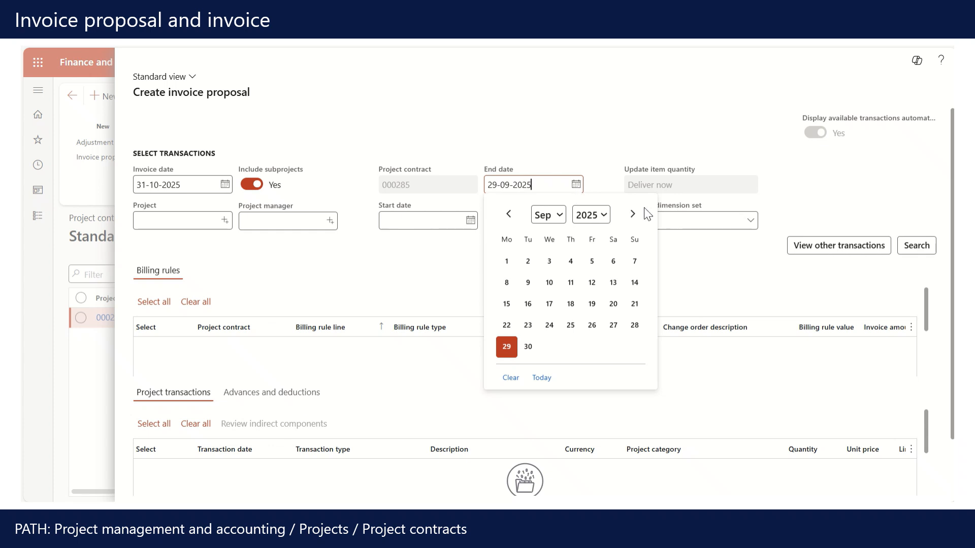
left_click(632, 214)
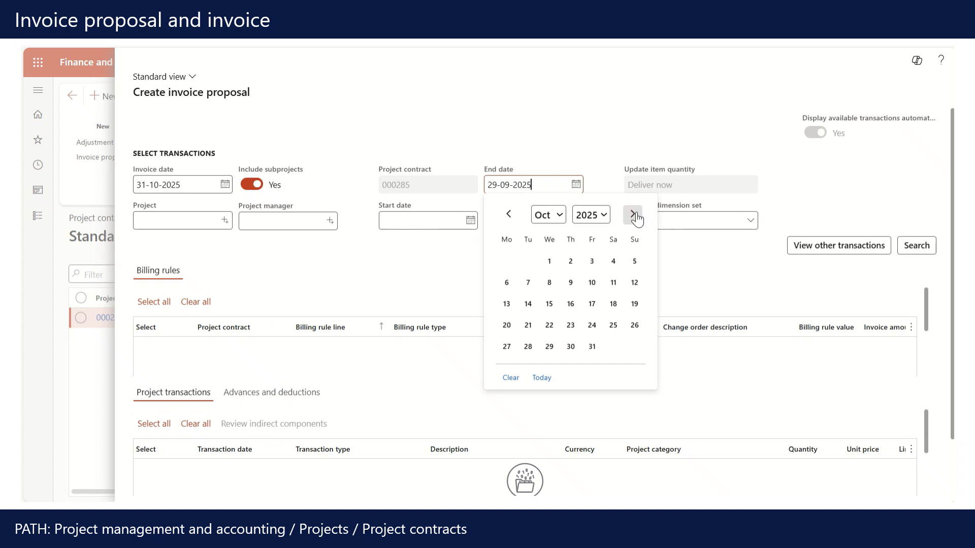
left_click(593, 348)
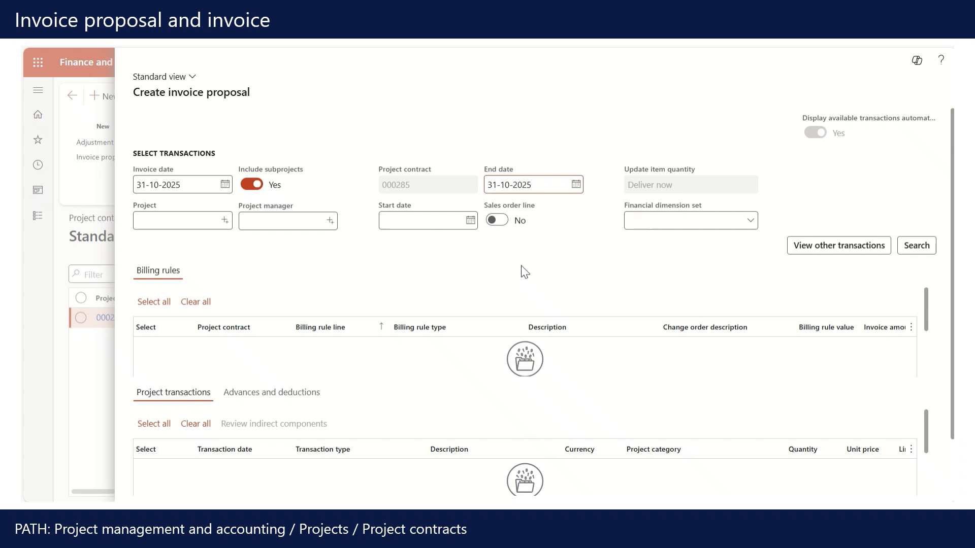
left_click(922, 249)
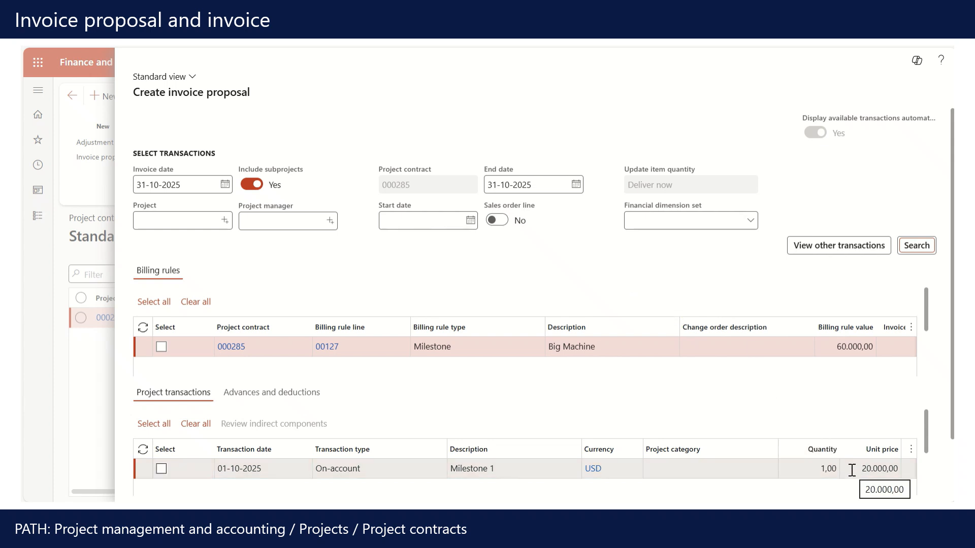
- Select all billing rules with their transactions and create the invoice proposal
left_click(154, 304)
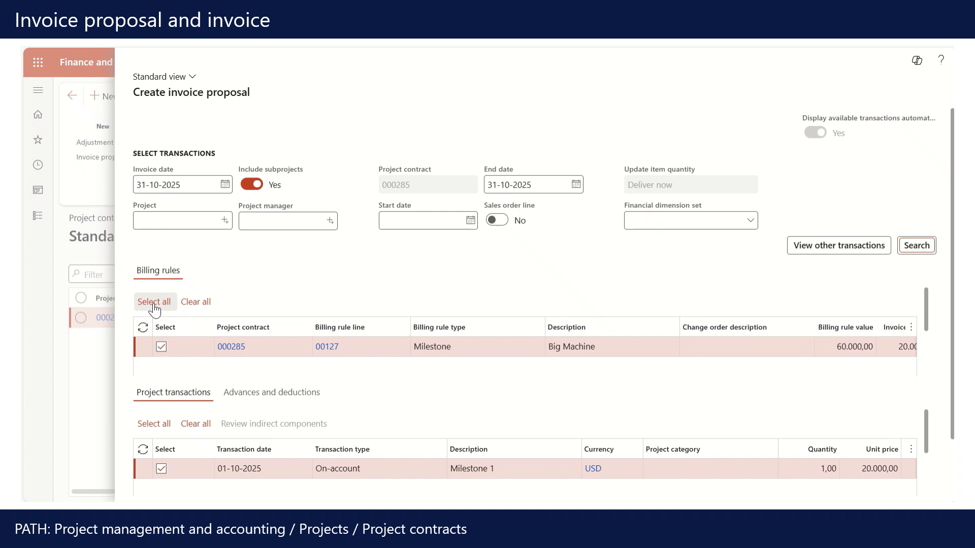
scroll(939, 310, "down", 2)
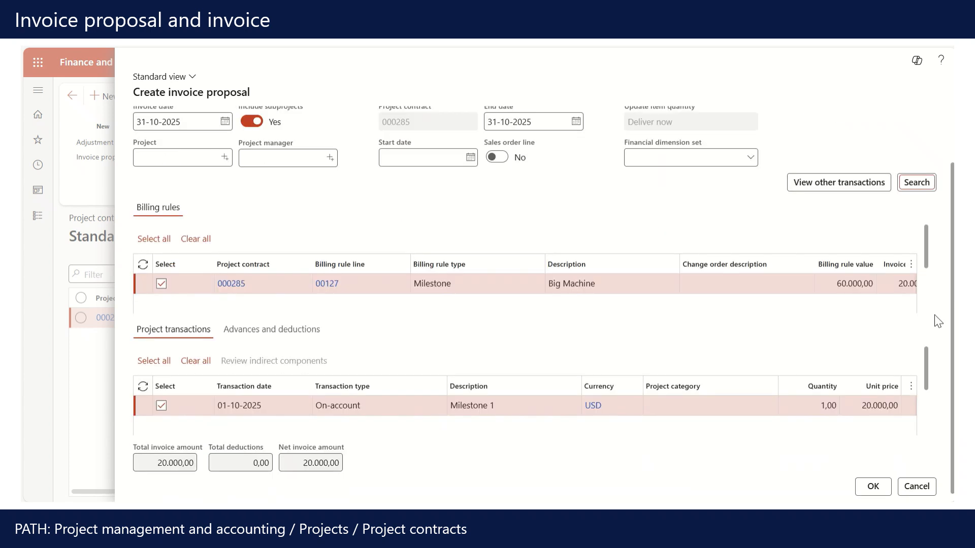
left_click(868, 488)
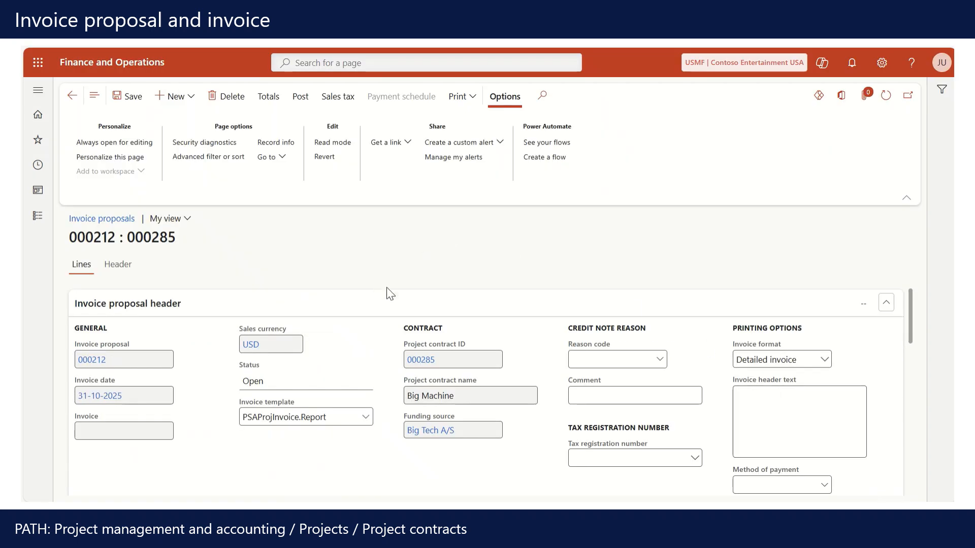
- Review the Big Machine invoice proposal's transaction summary and post the proposal, printing the invoice to screen
scroll(376, 315, "down", 3)
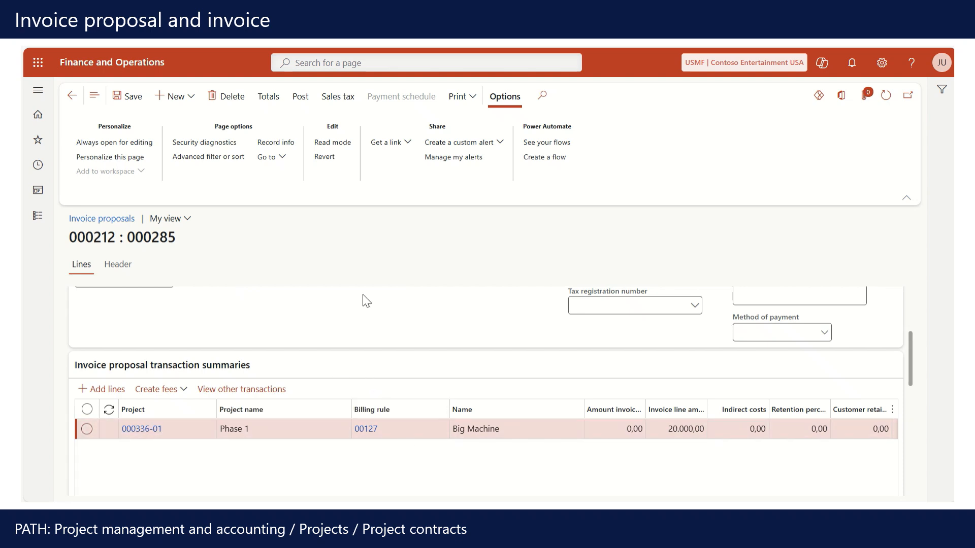
left_click(301, 101)
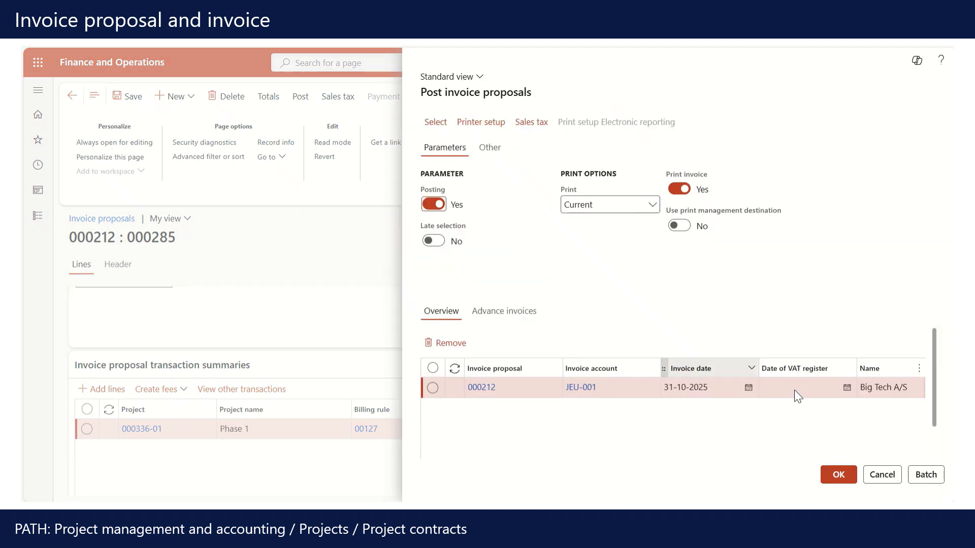
left_click(845, 474)
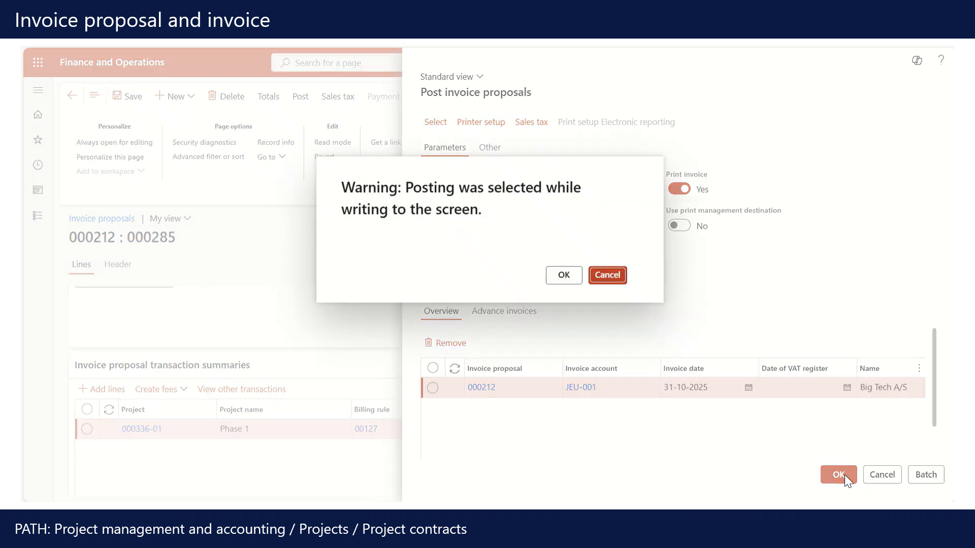
left_click(560, 279)
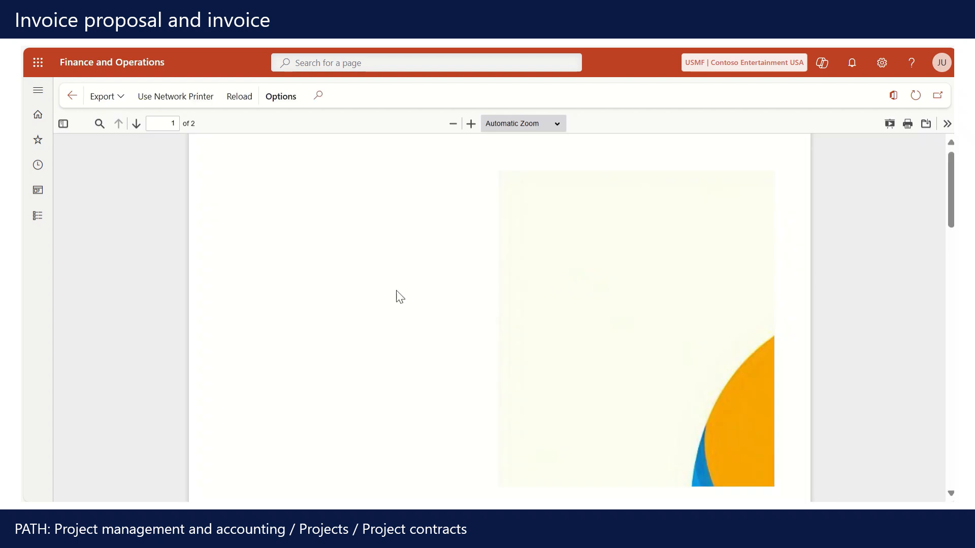
- Examine the billing rule line and totals on the printed invoice, and return to the project contracts list
scroll(400, 298, "down", 7)
scroll(392, 293, "up", 2)
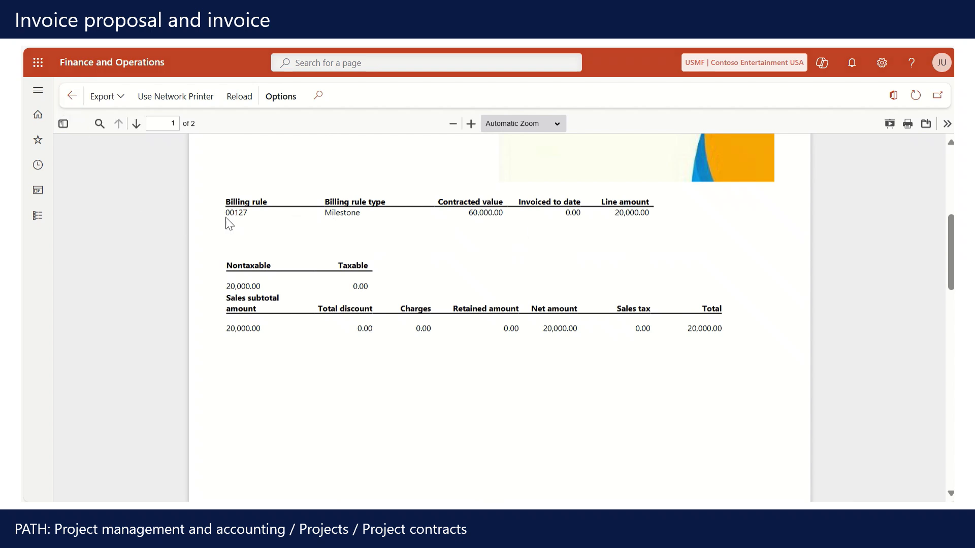
key("Escape")
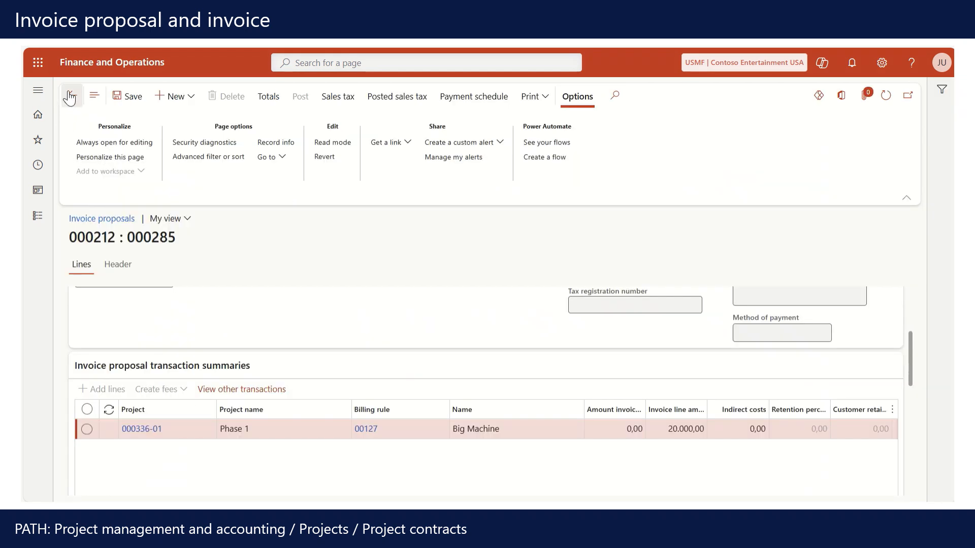
left_click(71, 96)
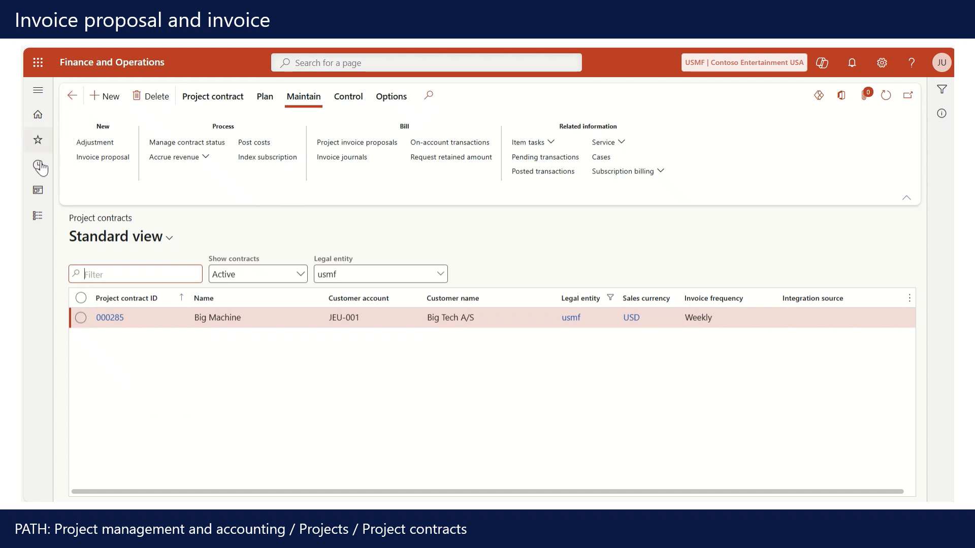
- Open the contract's invoice journals and inspect the posted amounts in the invoice's voucher transactions
left_click(332, 158)
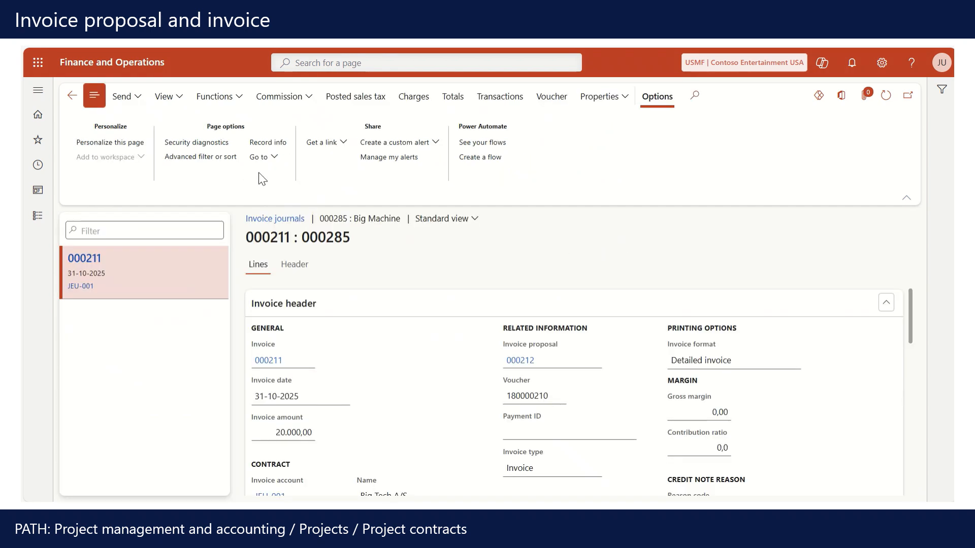
left_click(560, 103)
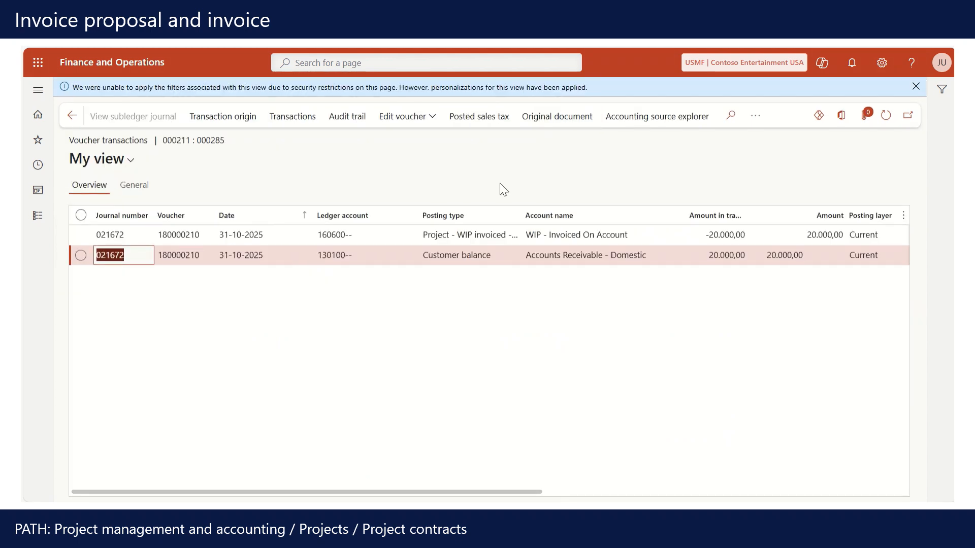
left_click(796, 234)
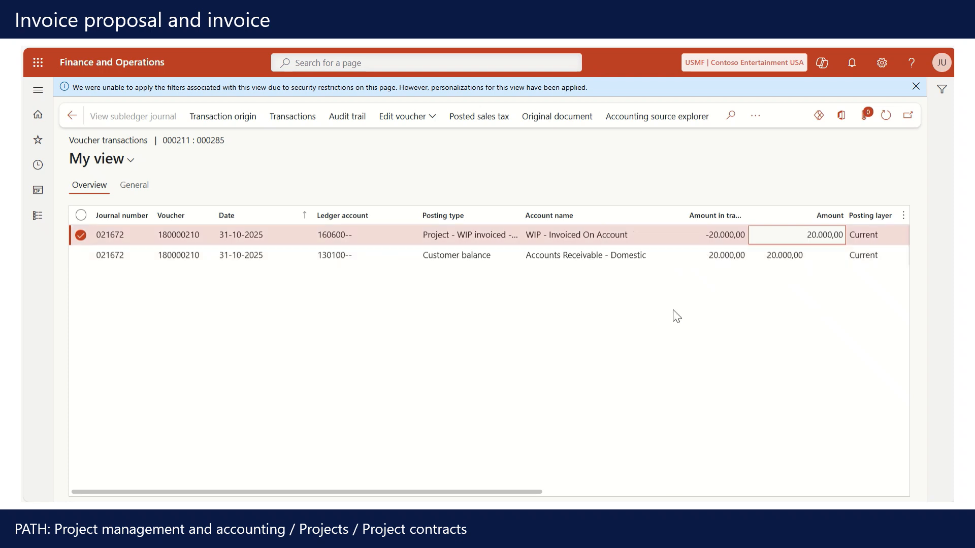
left_click(763, 255)
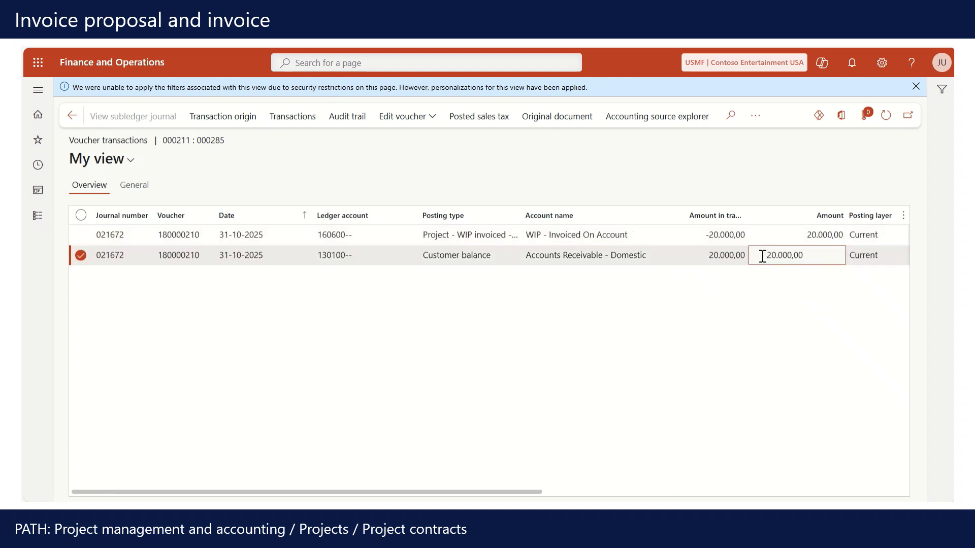
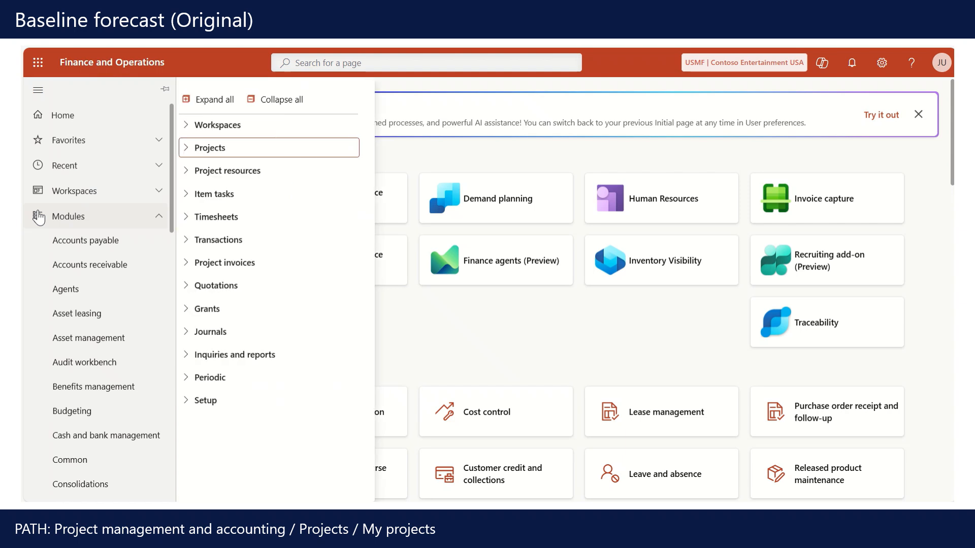
- Open the My projects list in project management and accounting and show projects of all levels
left_click(190, 150)
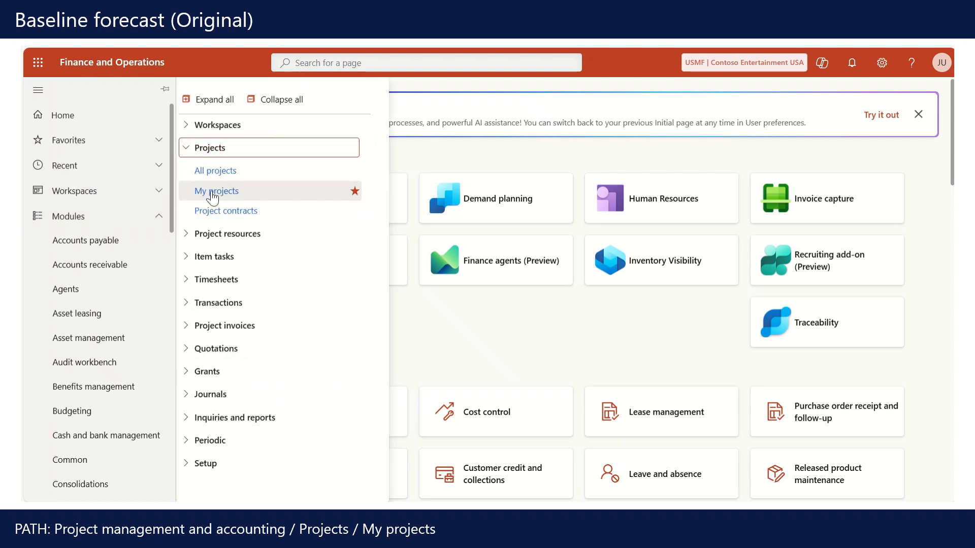
left_click(216, 192)
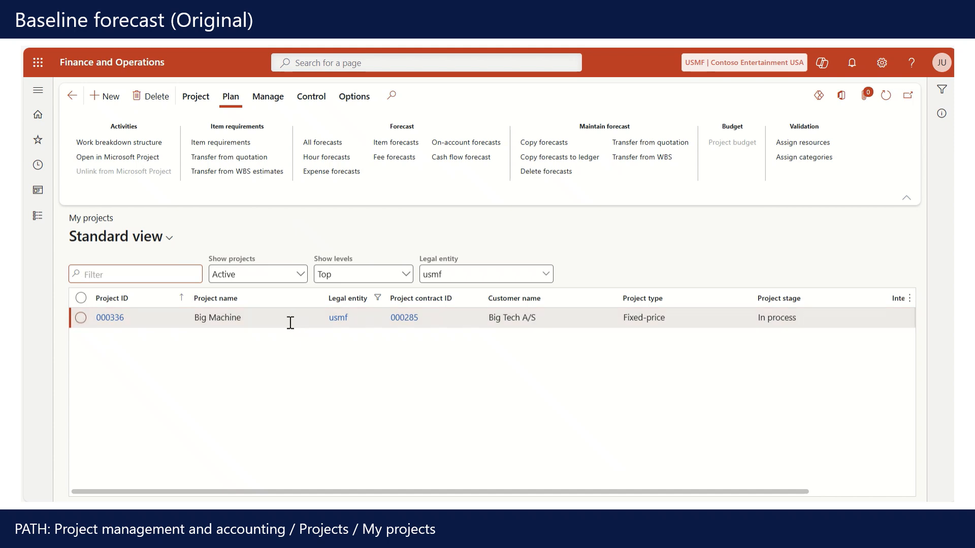
left_click(405, 275)
left_click(392, 312)
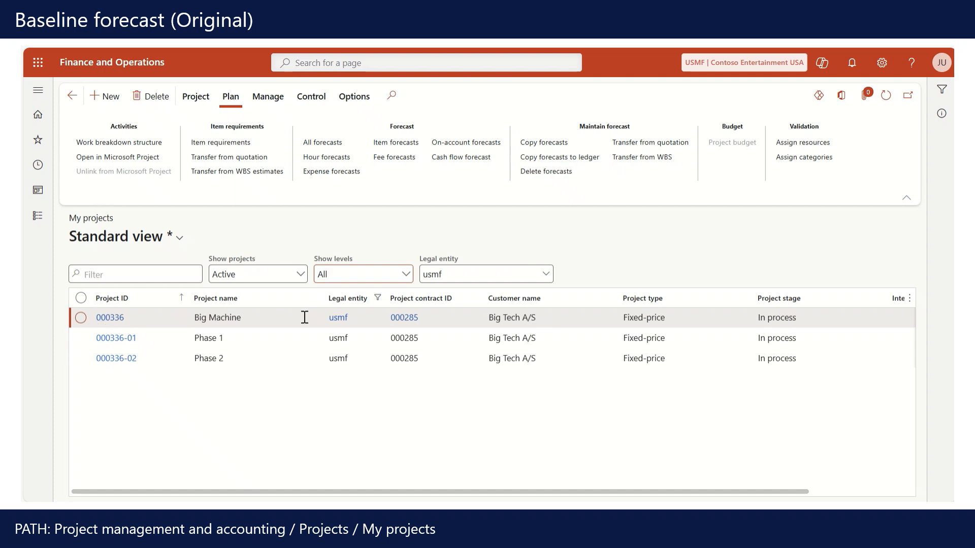
- Open all forecasts of the Big Machine project, group them by project ID and examine the forecast amounts
left_click(328, 147)
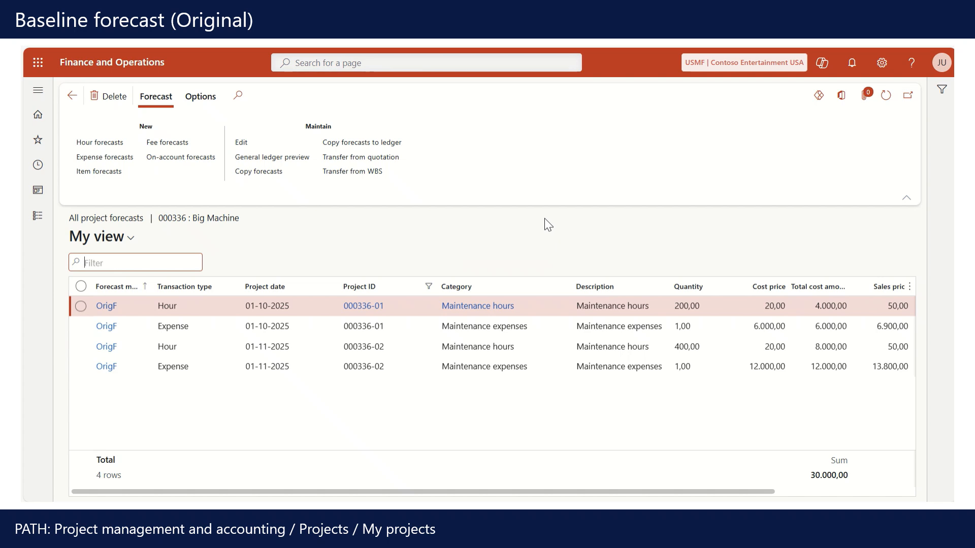
right_click(429, 287)
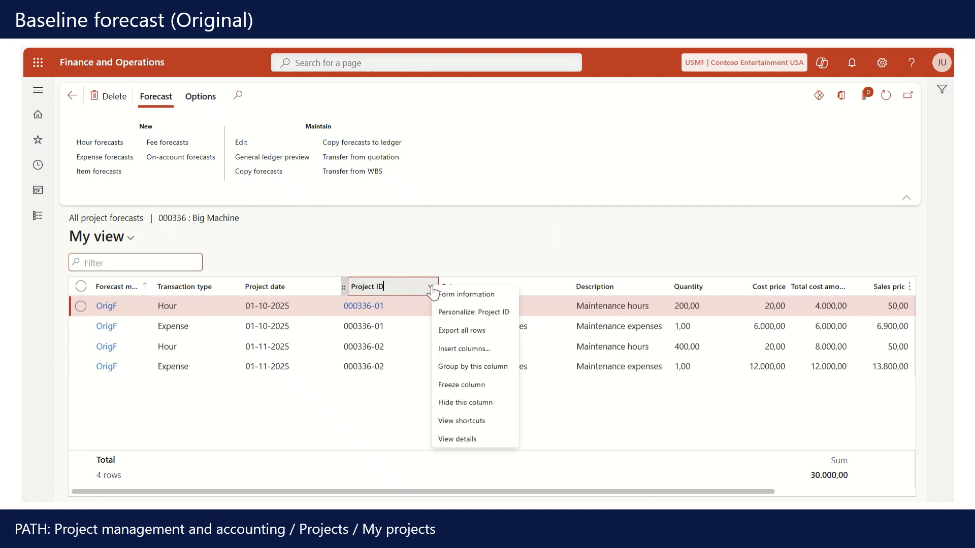
left_click(495, 368)
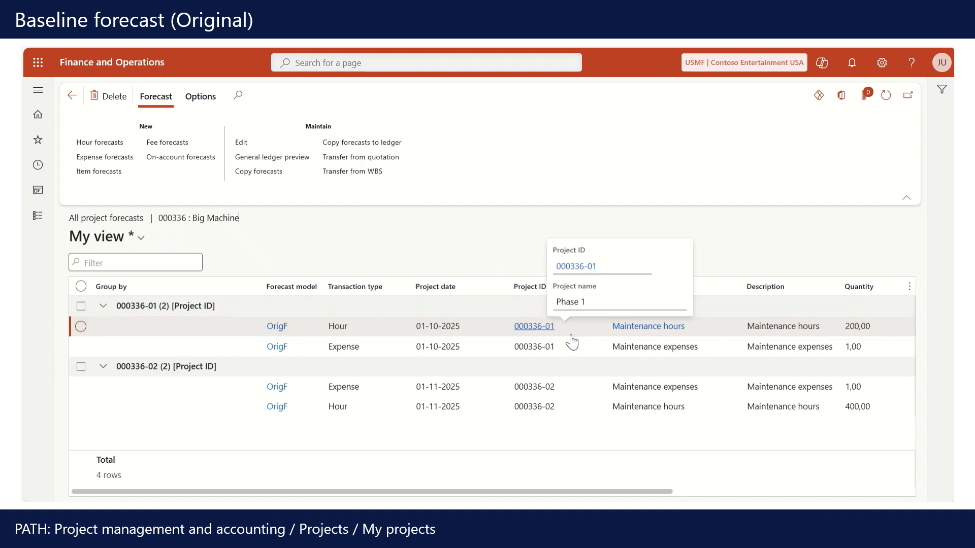
left_click_drag(617, 498, 734, 500)
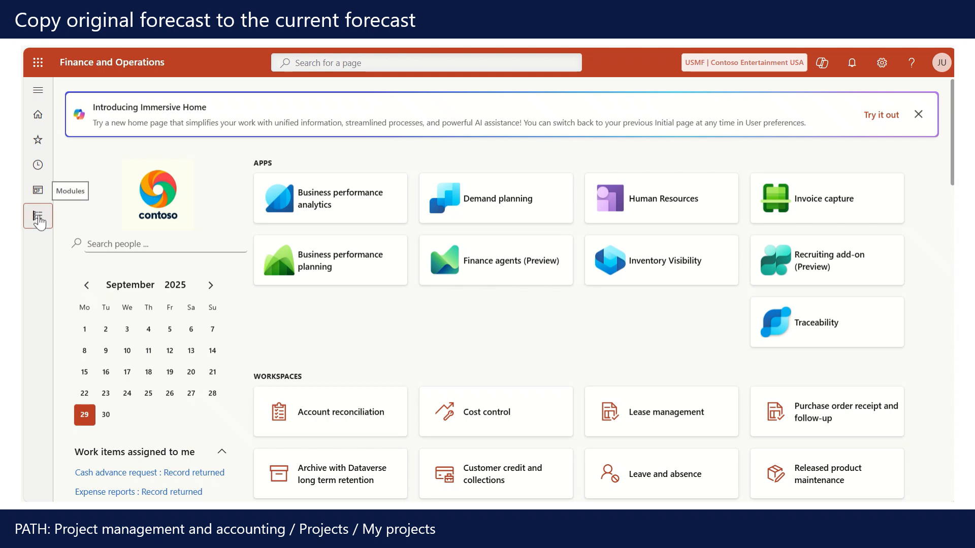
- From the My projects list, start copying forecasts for the Big Machine project
left_click(40, 223)
left_click(234, 196)
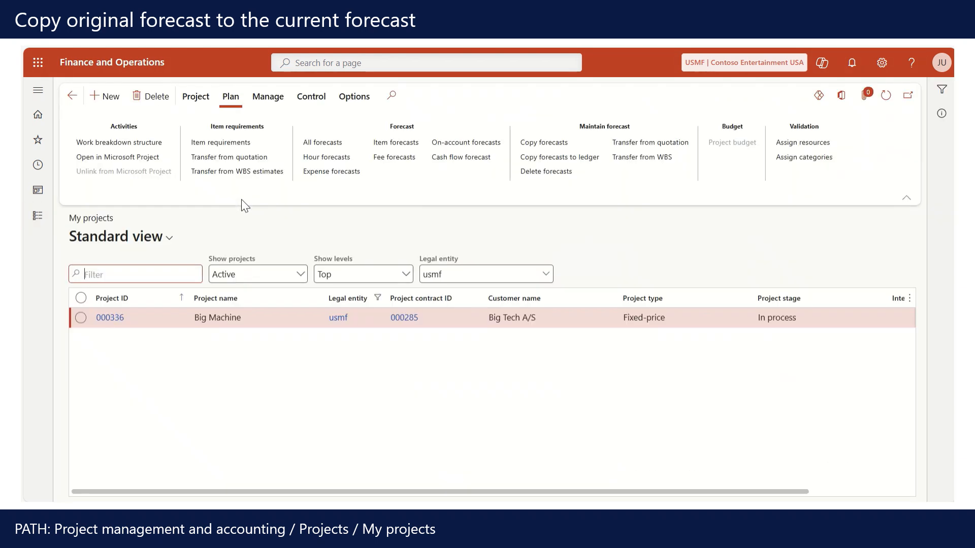
left_click(557, 147)
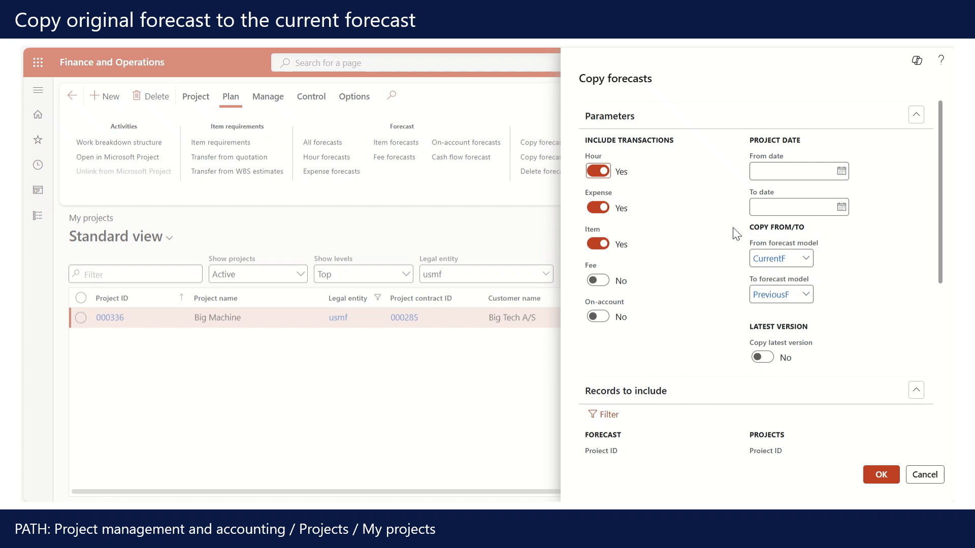
- Copy the forecasts from forecast model OrigF to CurrentF, and open all forecasts of the Big Machine project
left_click(809, 260)
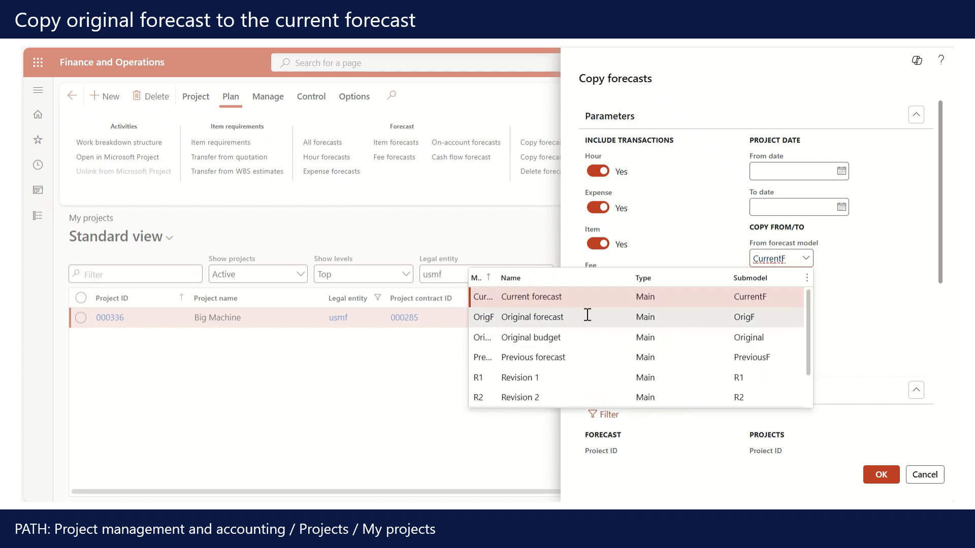
left_click(584, 317)
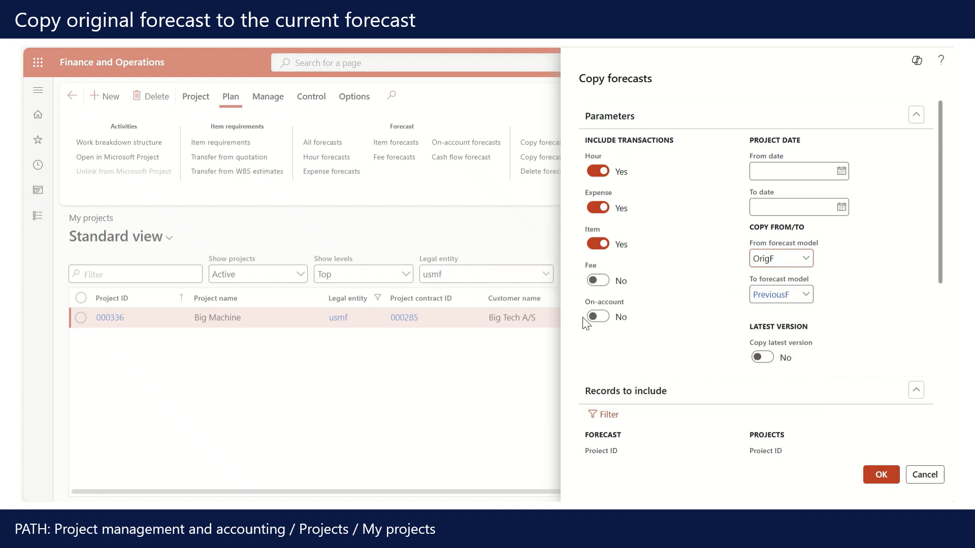
left_click(805, 295)
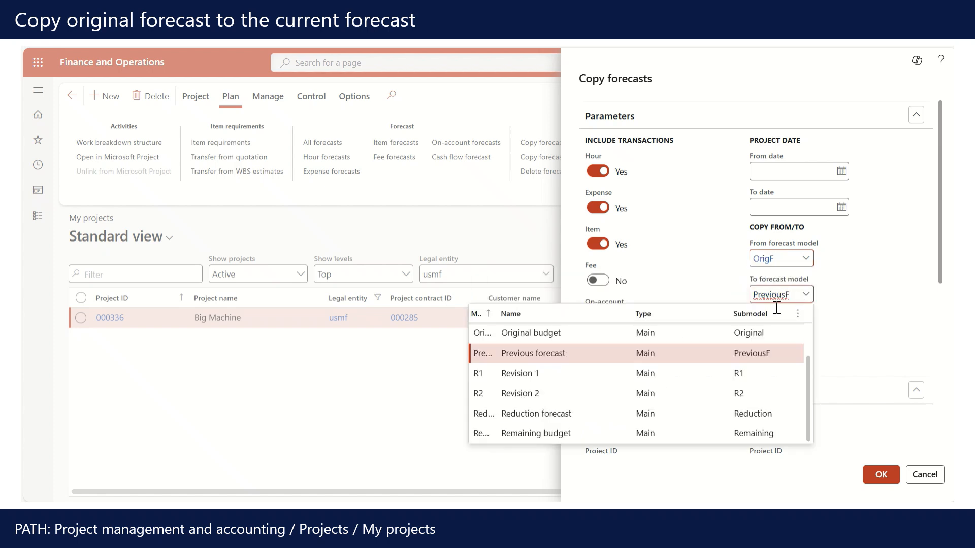
left_click(609, 332)
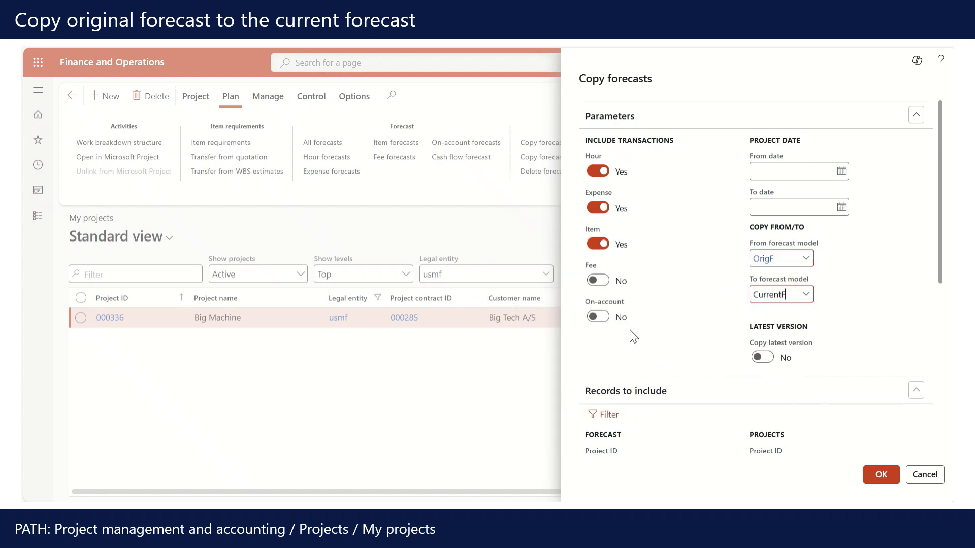
scroll(866, 346, "down", 2)
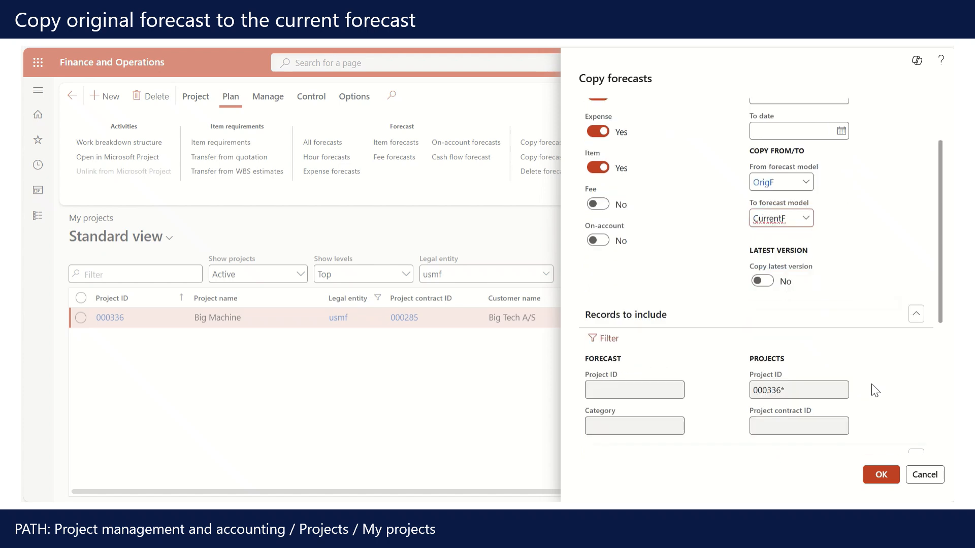
left_click(878, 471)
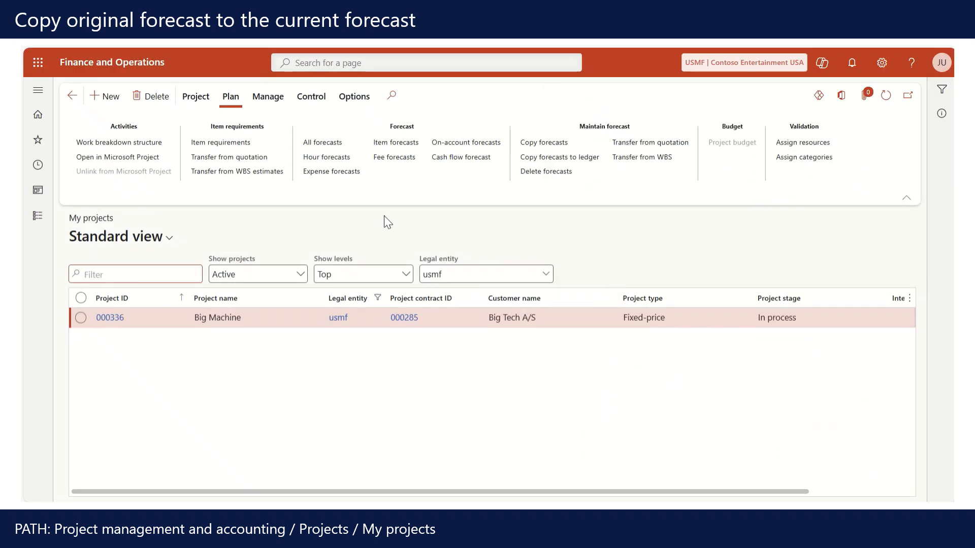
left_click(323, 143)
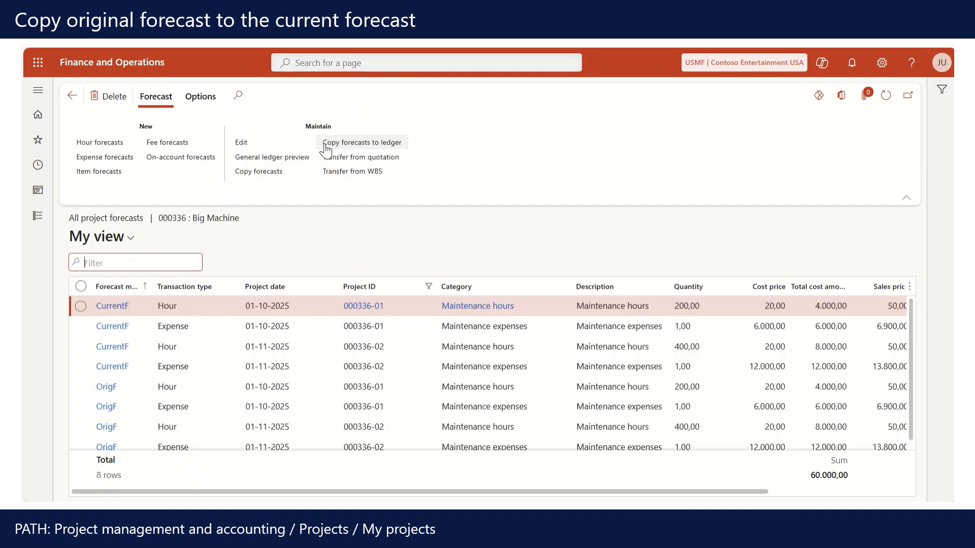
- Filter the Big Machine project forecasts to forecast models beginning with "Current"
left_click(147, 288)
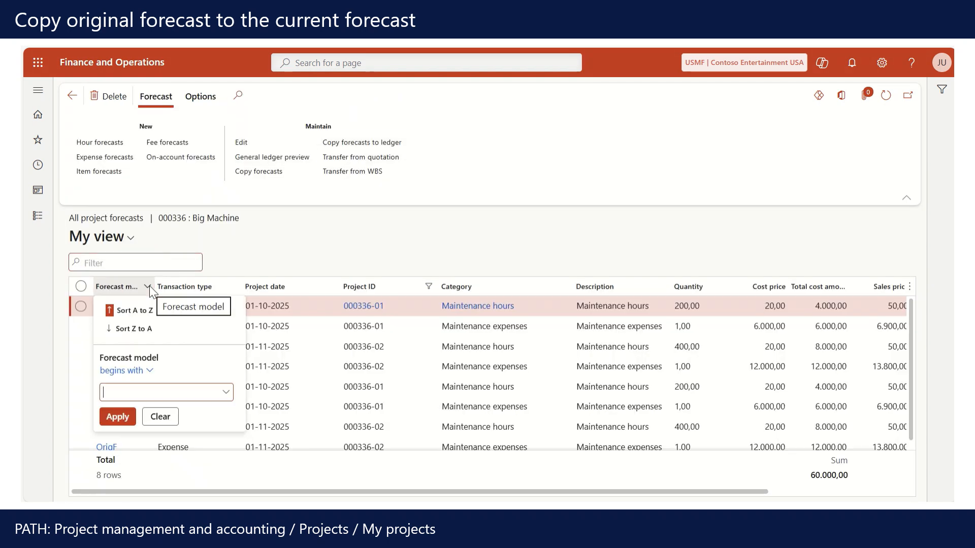
type("Current")
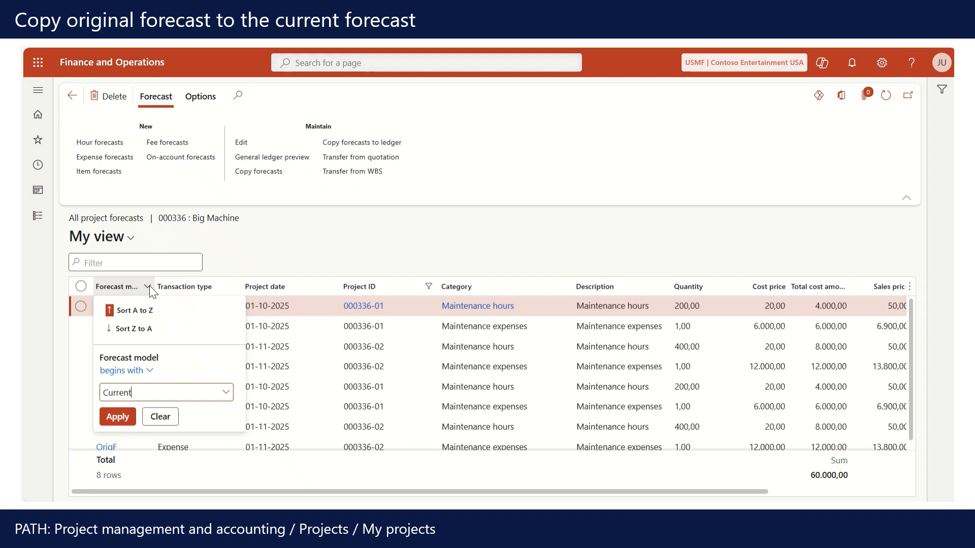
left_click(123, 415)
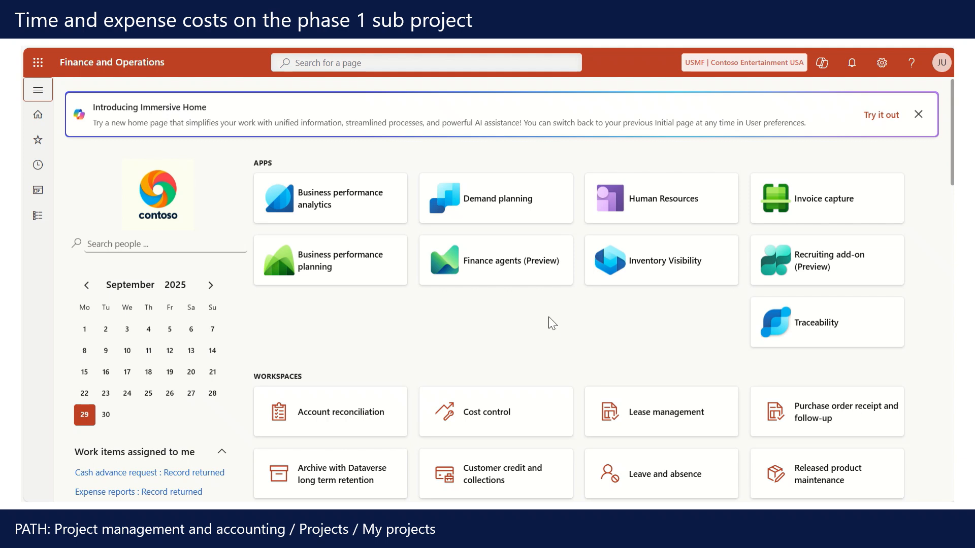
- Open the My projects list in the project management and accounting module
left_click(36, 219)
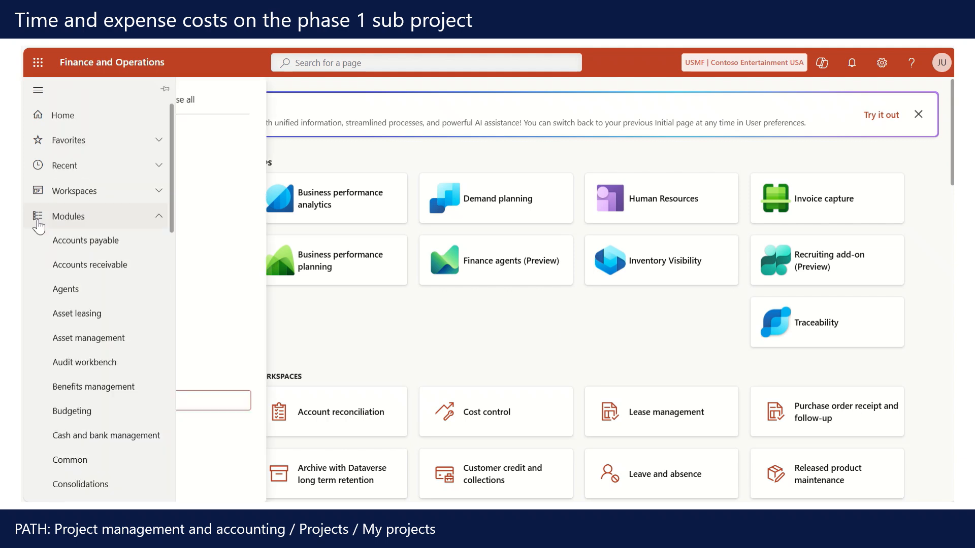
left_click(219, 155)
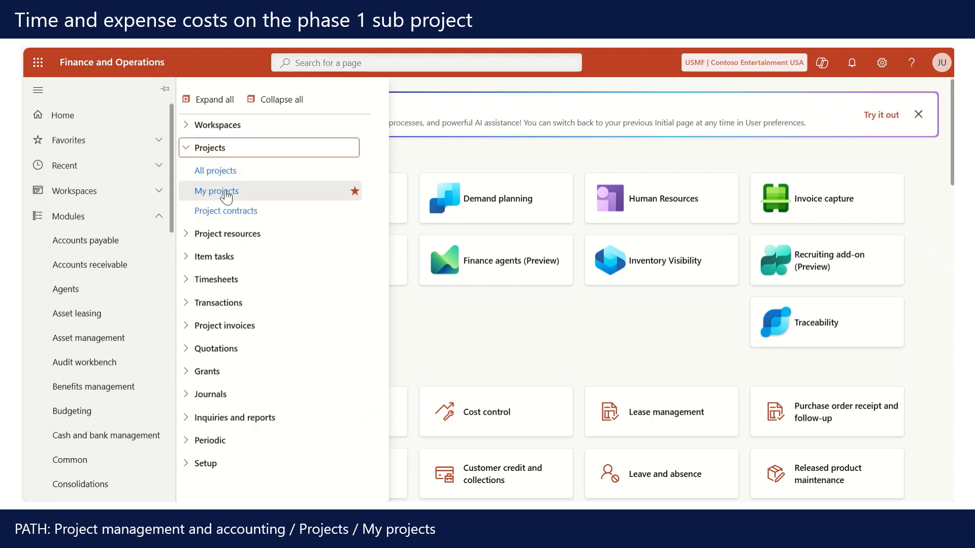
left_click(222, 189)
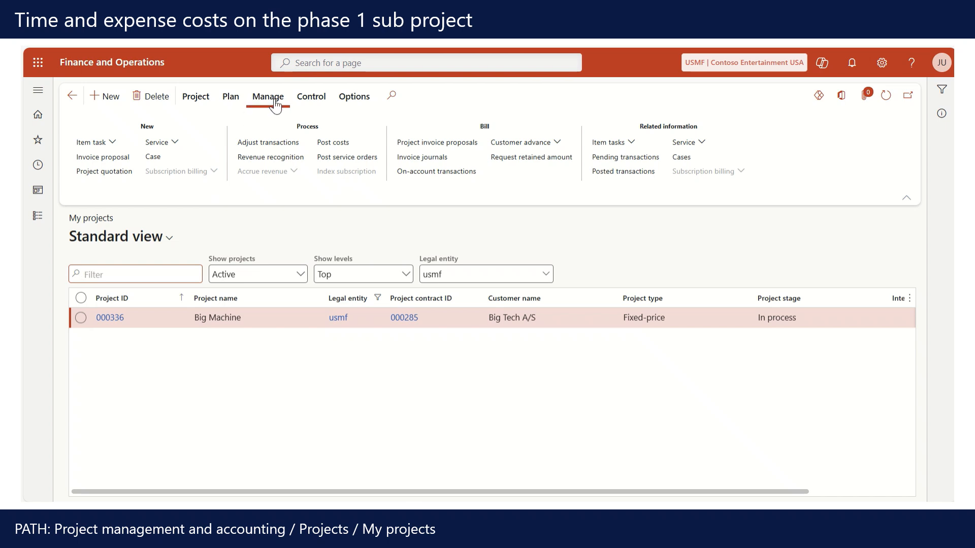
- Open the posted transactions of the Big Machine project and examine the Phase 1 maintenance hours and maintenance expenses lines
left_click(634, 174)
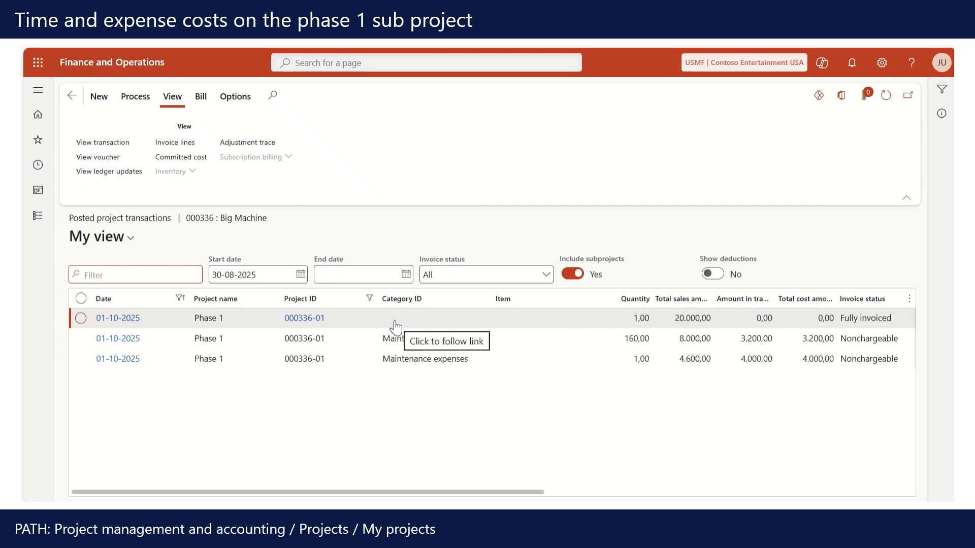
left_click(489, 338)
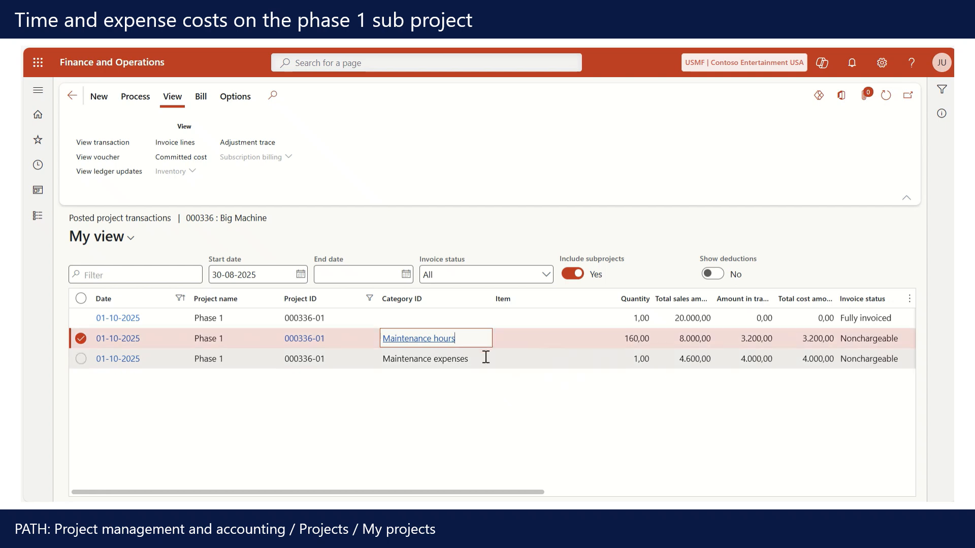
left_click(484, 359)
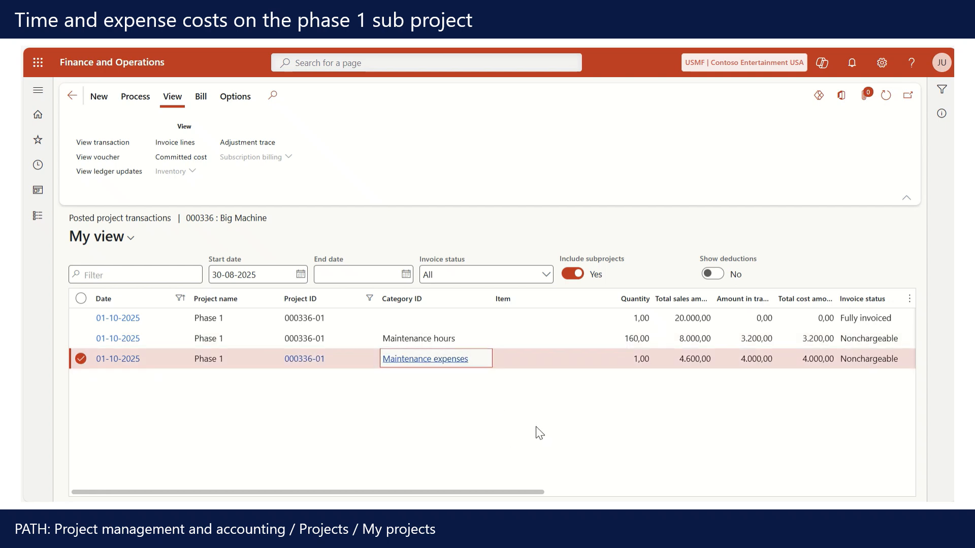